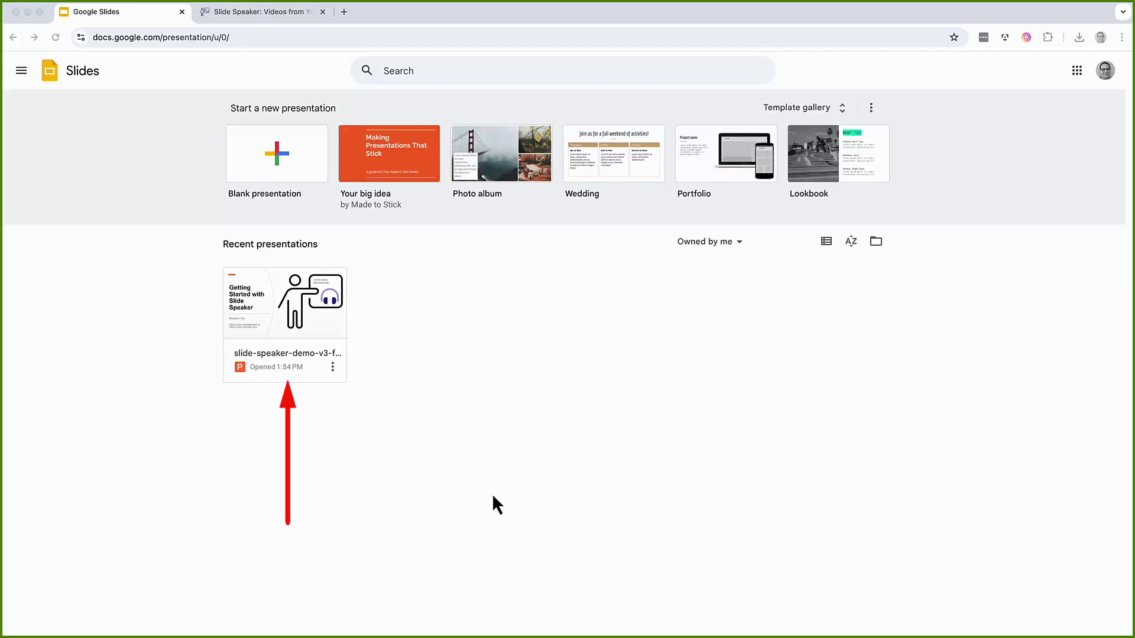
Step: Open the slide-speaker-demo-v3-for-google-slides presentation, browse slides 2–6, then return to slide 1
{"action": "left_click", "coordinate": [496, 504]}
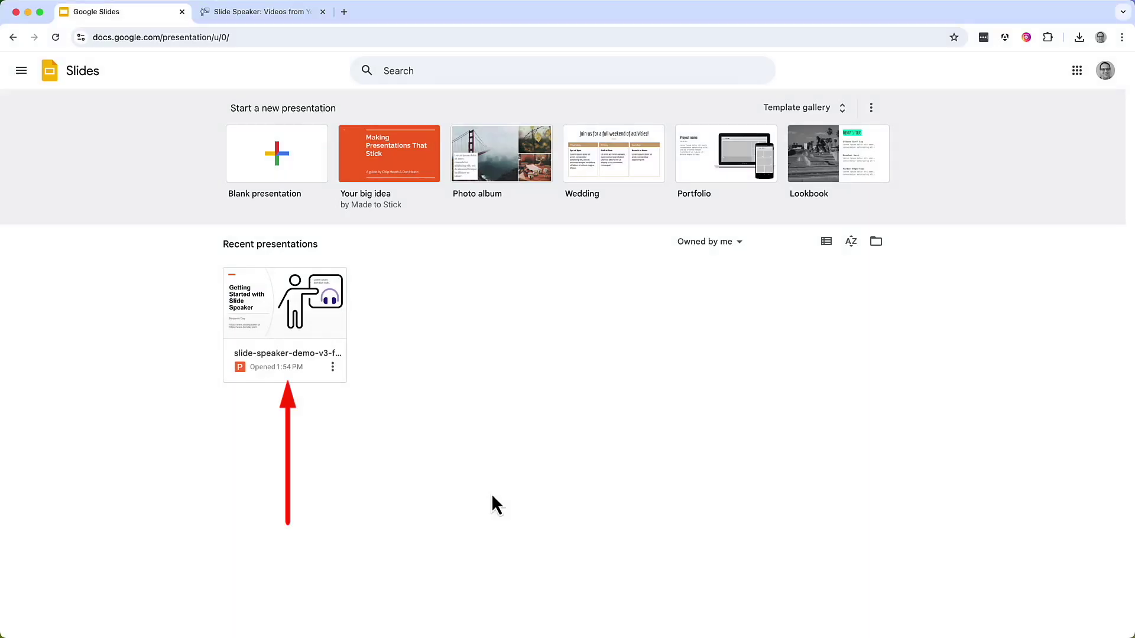
{"action": "left_click", "coordinate": [264, 329]}
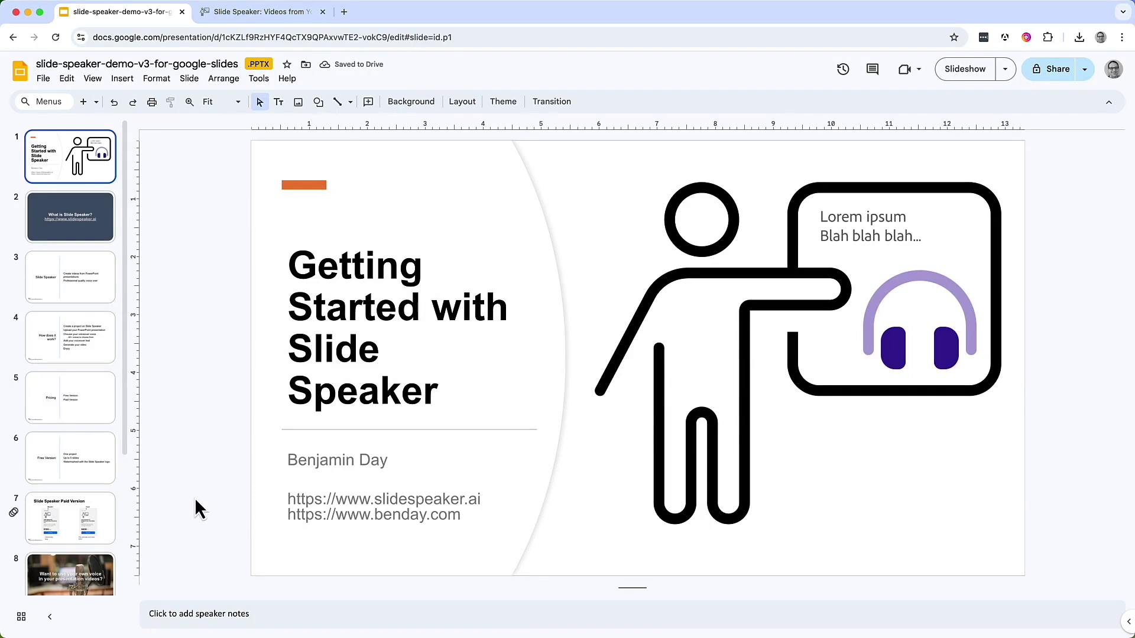
{"action": "left_click", "coordinate": [61, 226]}
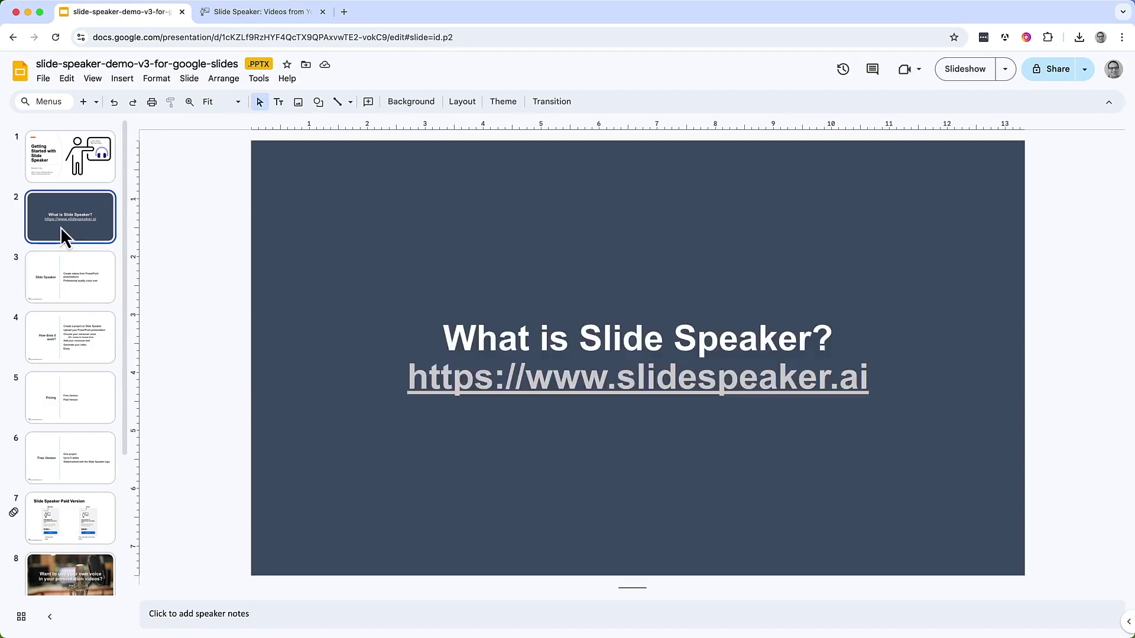
{"action": "left_click", "coordinate": [73, 296]}
{"action": "left_click", "coordinate": [68, 334]}
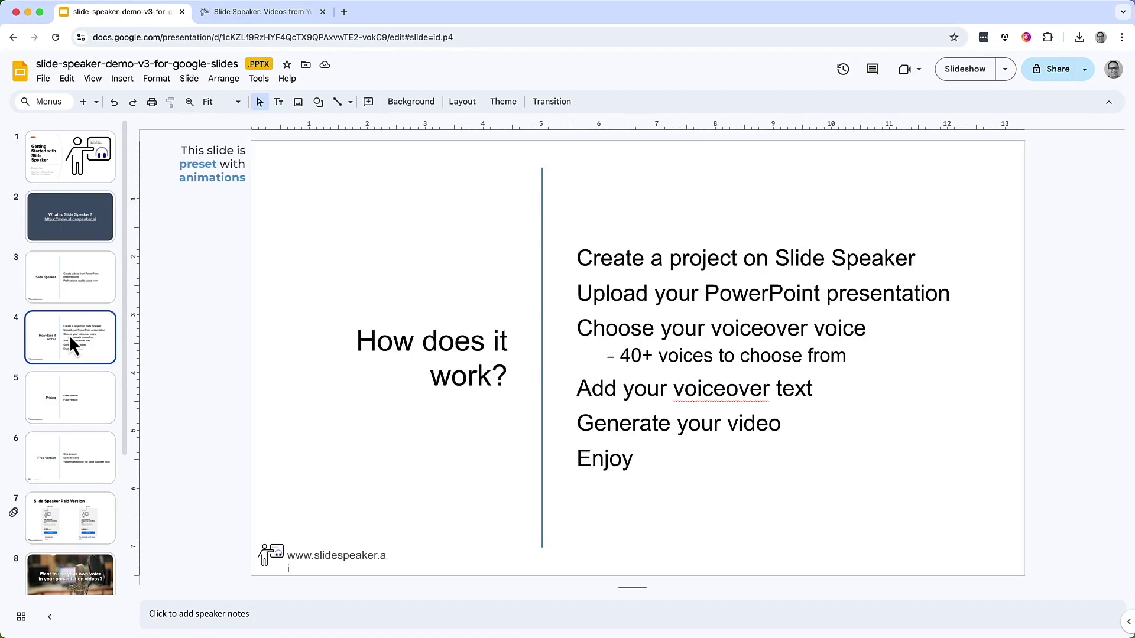
{"action": "left_click", "coordinate": [65, 406]}
{"action": "left_click", "coordinate": [73, 467]}
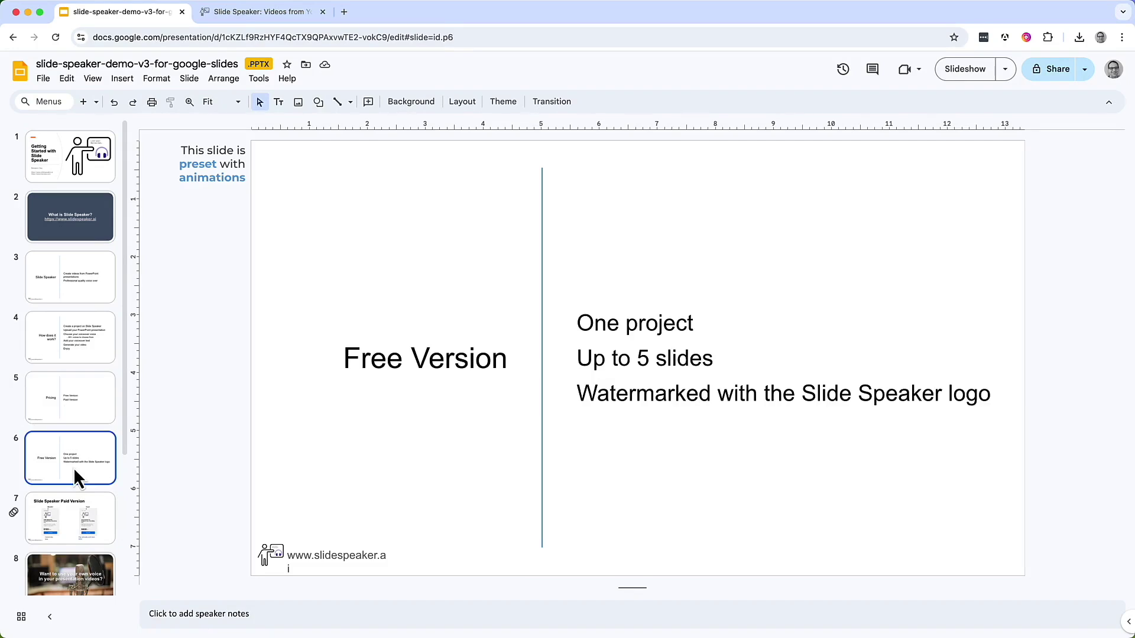
{"action": "left_click", "coordinate": [55, 168]}
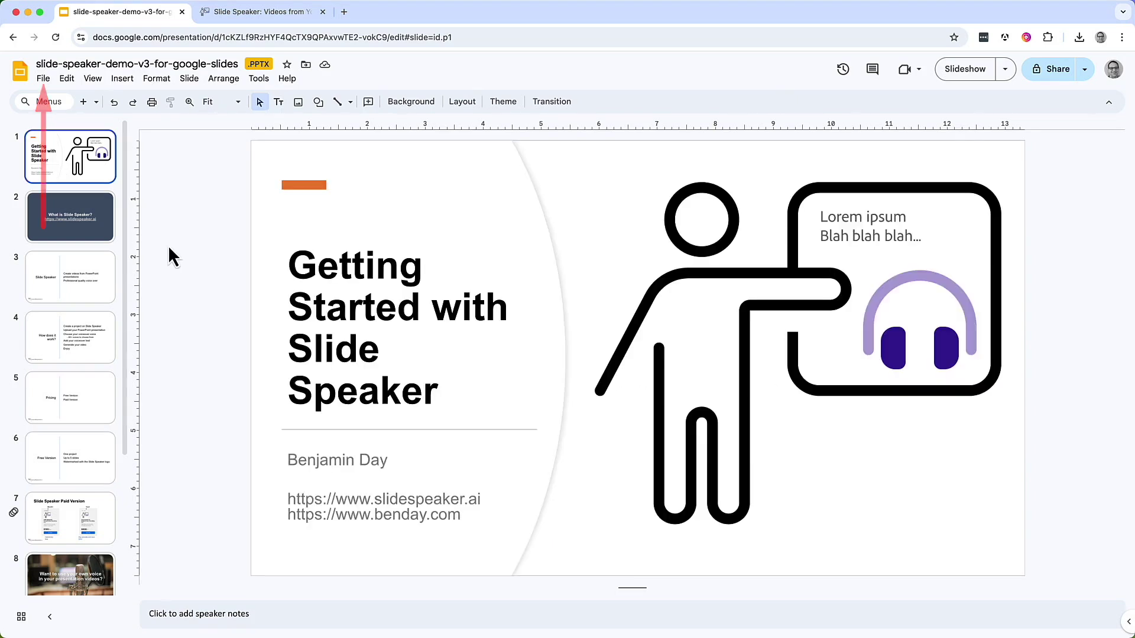
Step: Download the presentation as slide-speaker-demo-v3-for-google-slides.pptx (Microsoft PowerPoint format)
{"action": "left_click", "coordinate": [44, 78]}
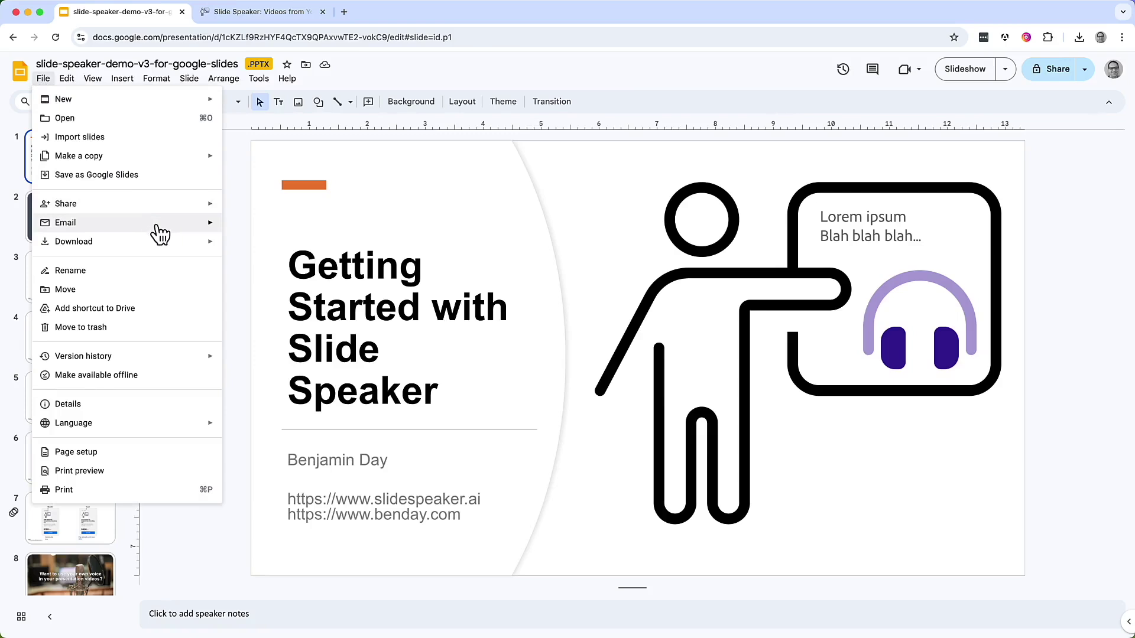
{"action": "mouse_move", "coordinate": [175, 244]}
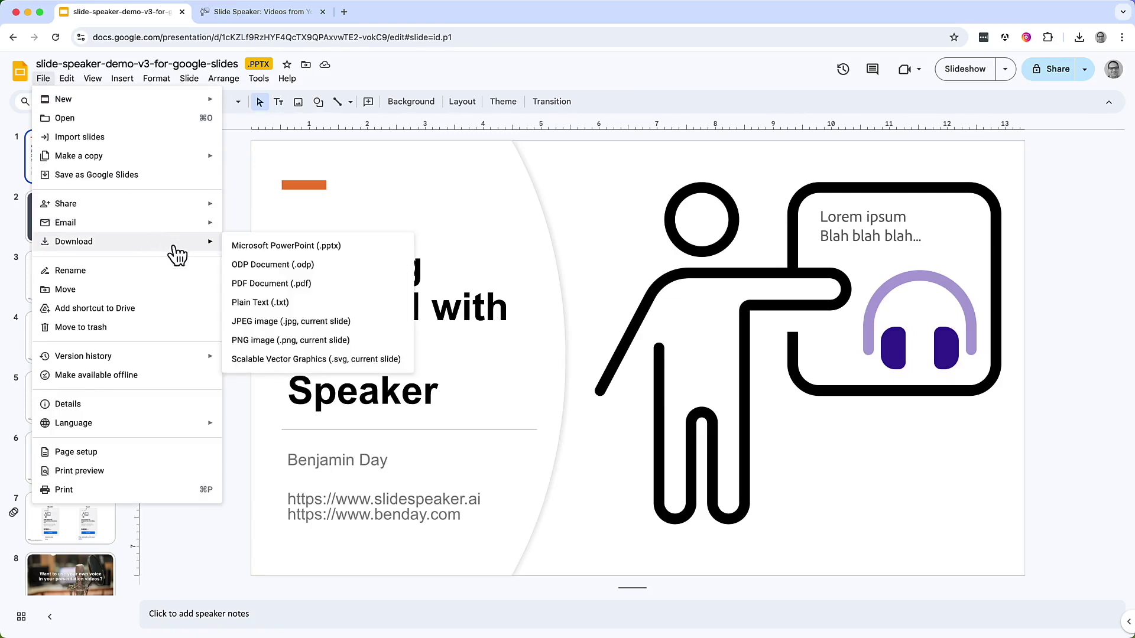
{"action": "left_click", "coordinate": [394, 252]}
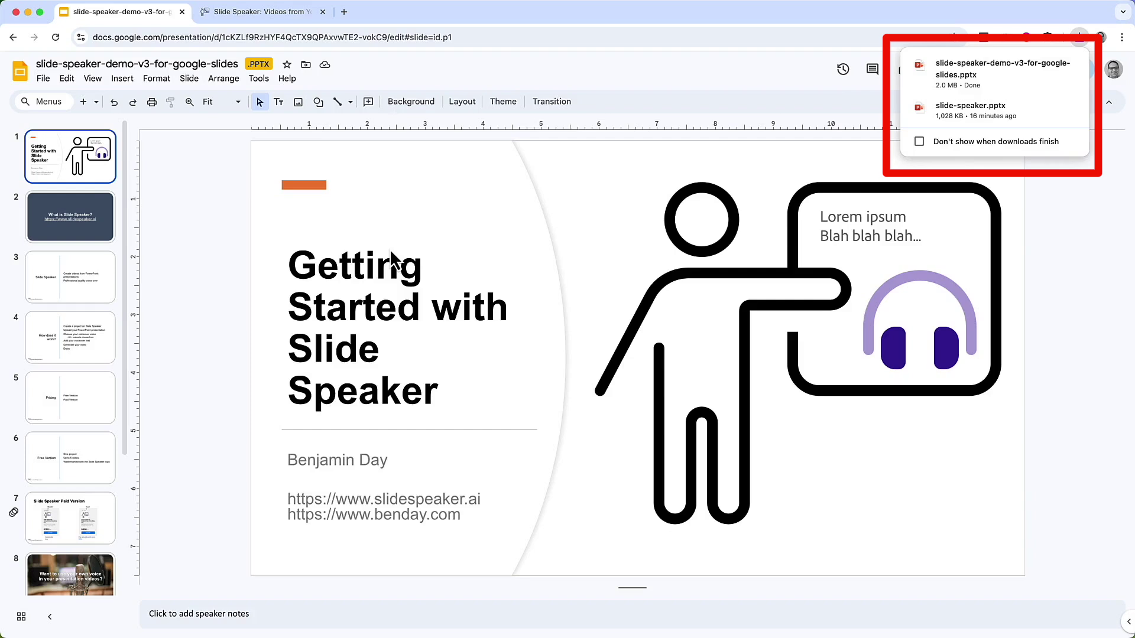
{"action": "left_click", "coordinate": [578, 27]}
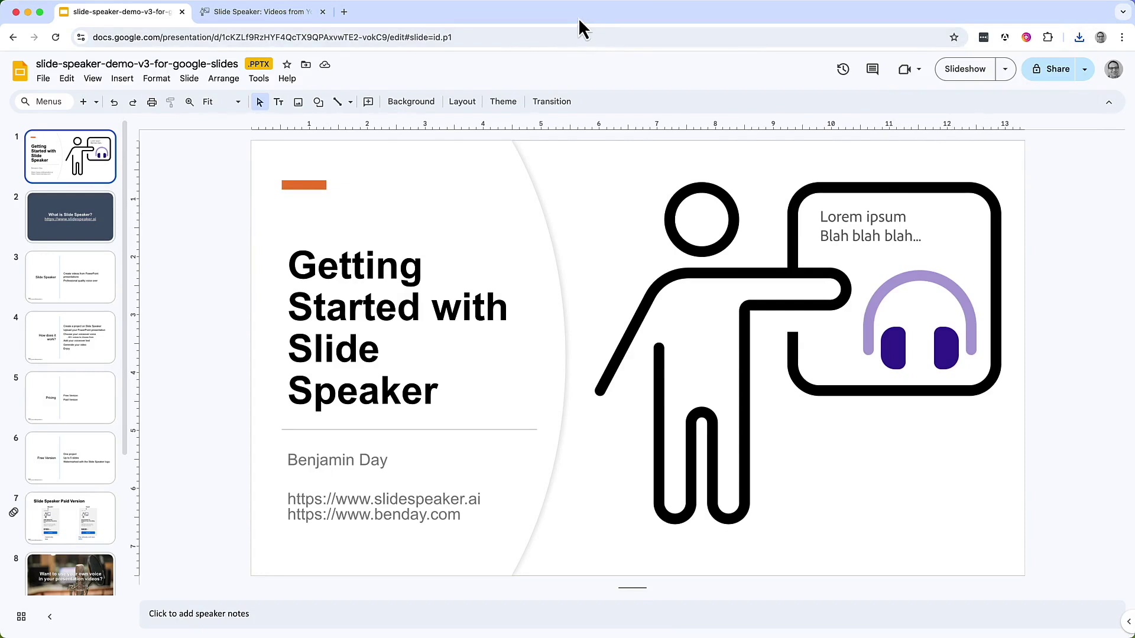
Step: Log in to Slide Speaker and start a new project from the Project List
{"action": "left_click", "coordinate": [238, 16]}
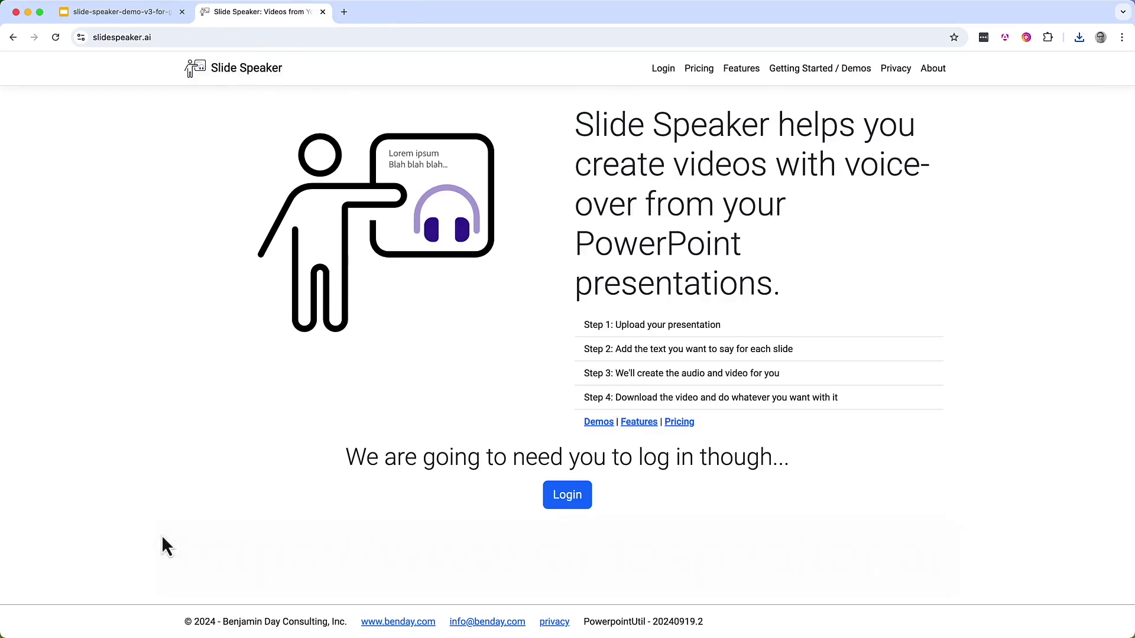
{"action": "left_click", "coordinate": [579, 502]}
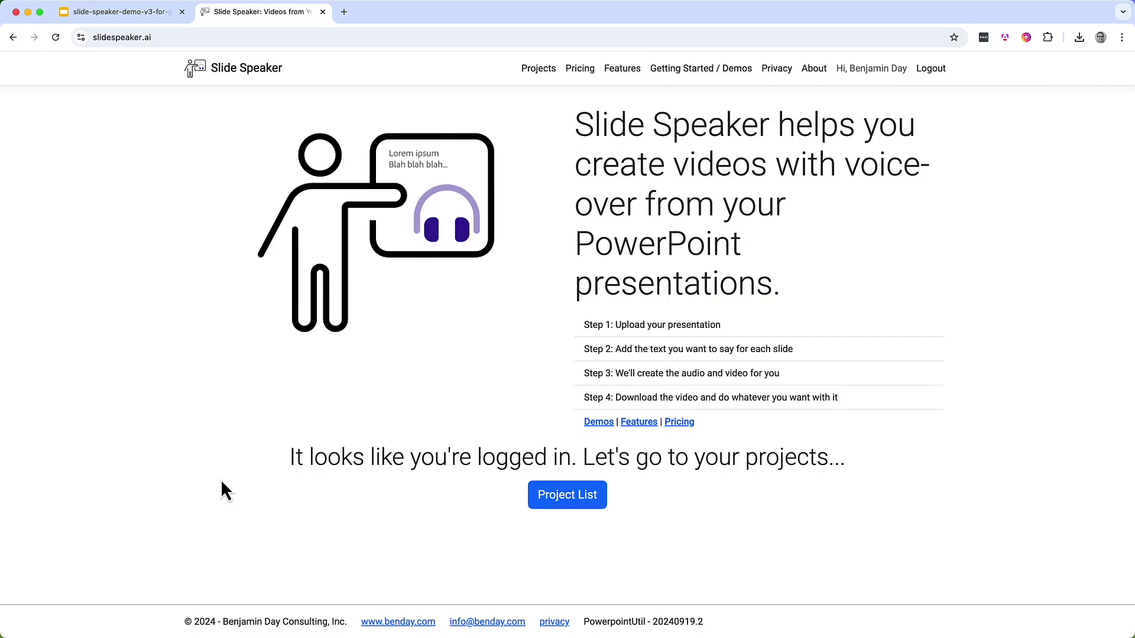
{"action": "left_click", "coordinate": [564, 500]}
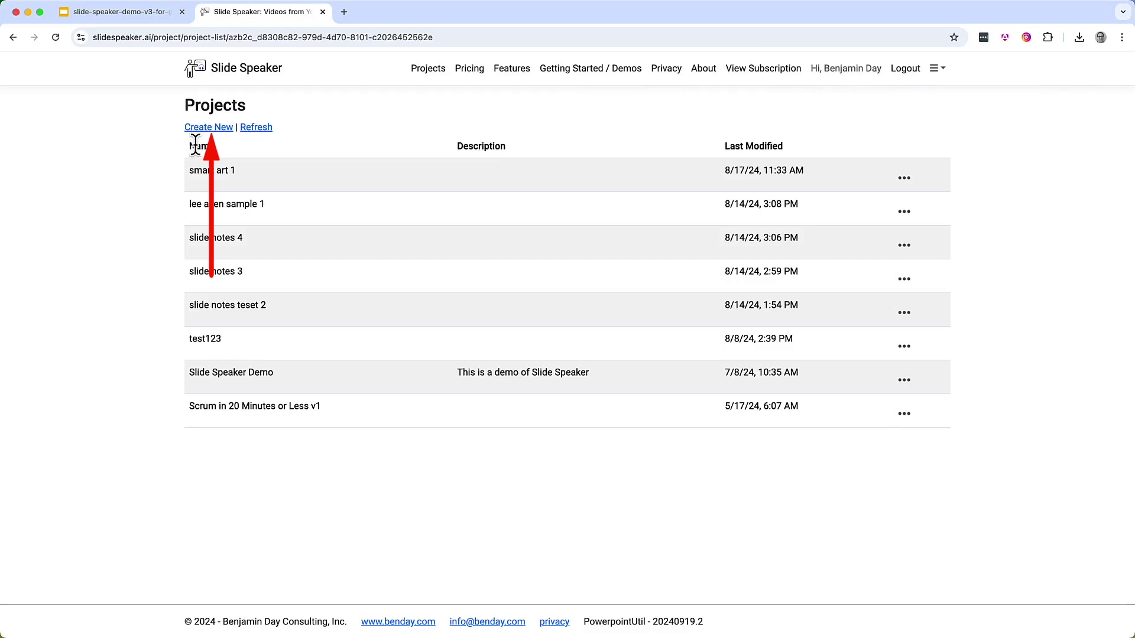
{"action": "left_click", "coordinate": [195, 127]}
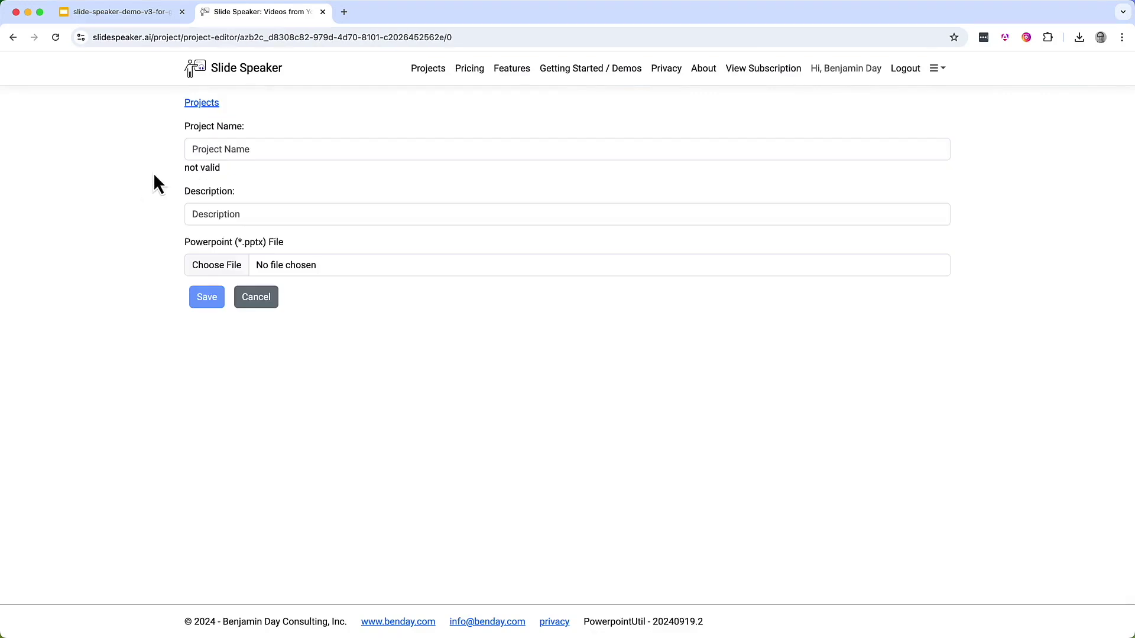
Step: Save a new project 'Google Slides Demo' using slide-speaker-demo-v3-for-google-slides.pptx from Downloads
{"action": "left_click", "coordinate": [221, 149]}
{"action": "type", "text": "Google Slides Demo"}
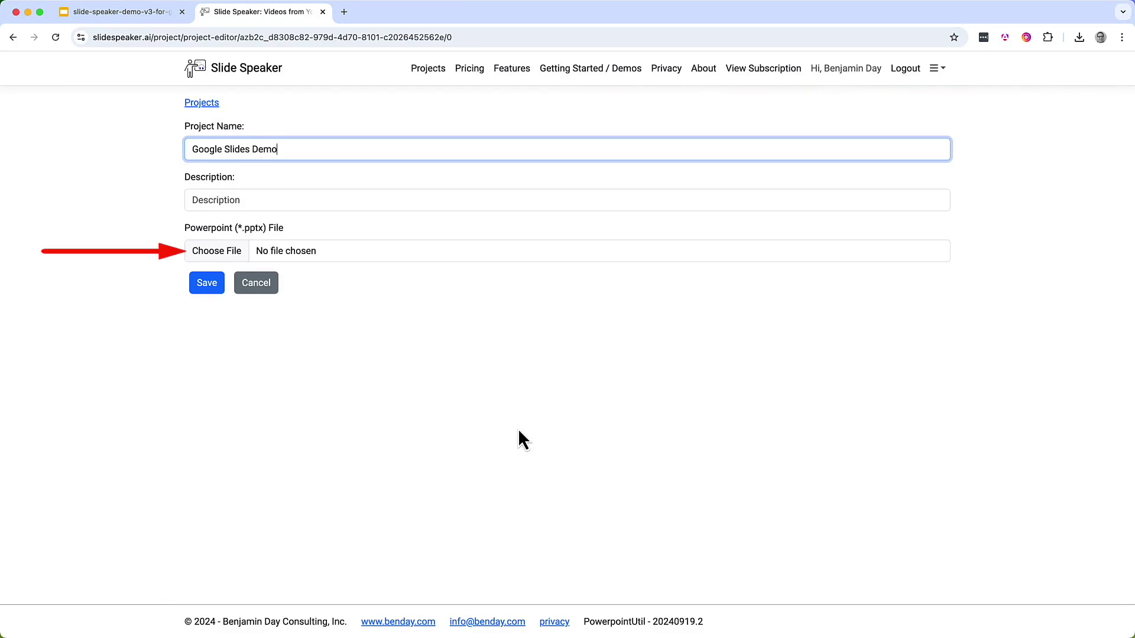
{"action": "left_click", "coordinate": [215, 254]}
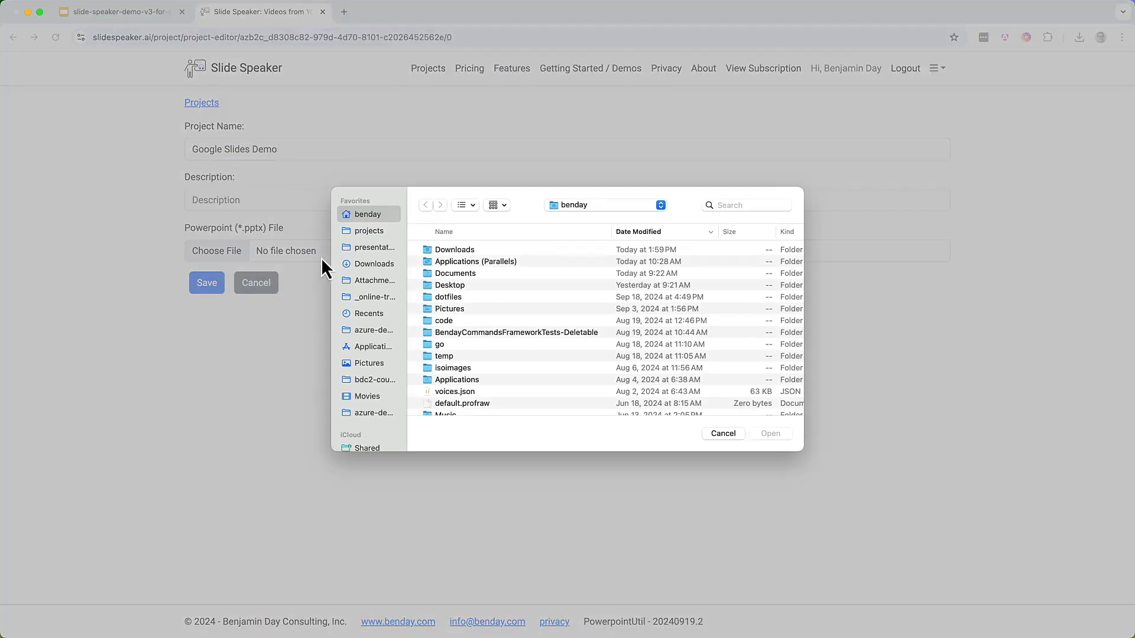
{"action": "left_click", "coordinate": [377, 263]}
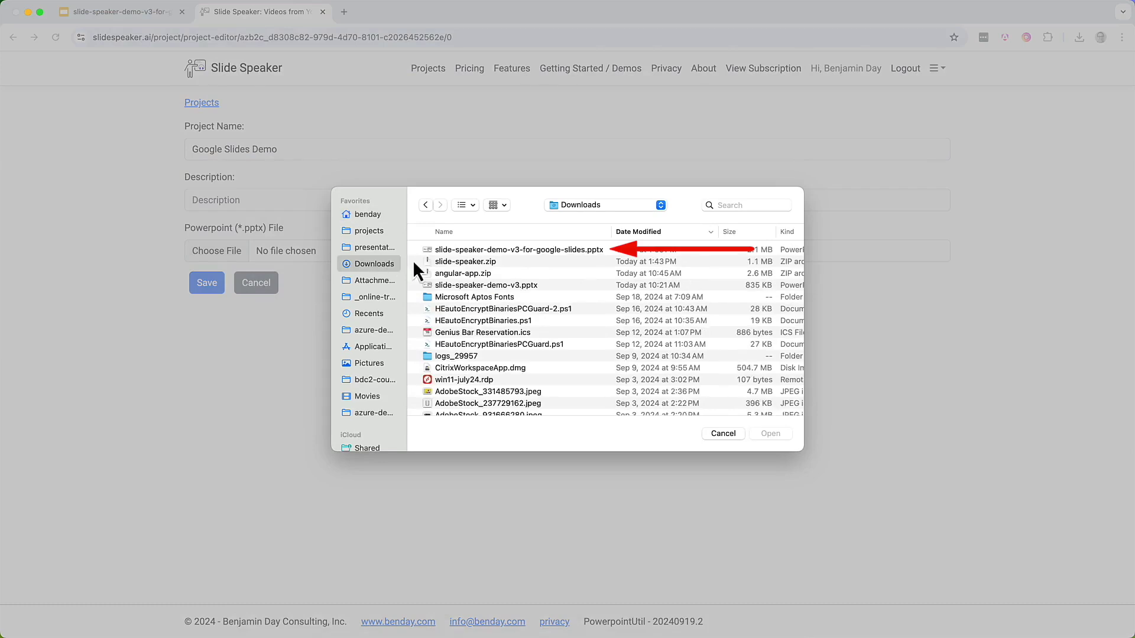
{"action": "left_click", "coordinate": [566, 250]}
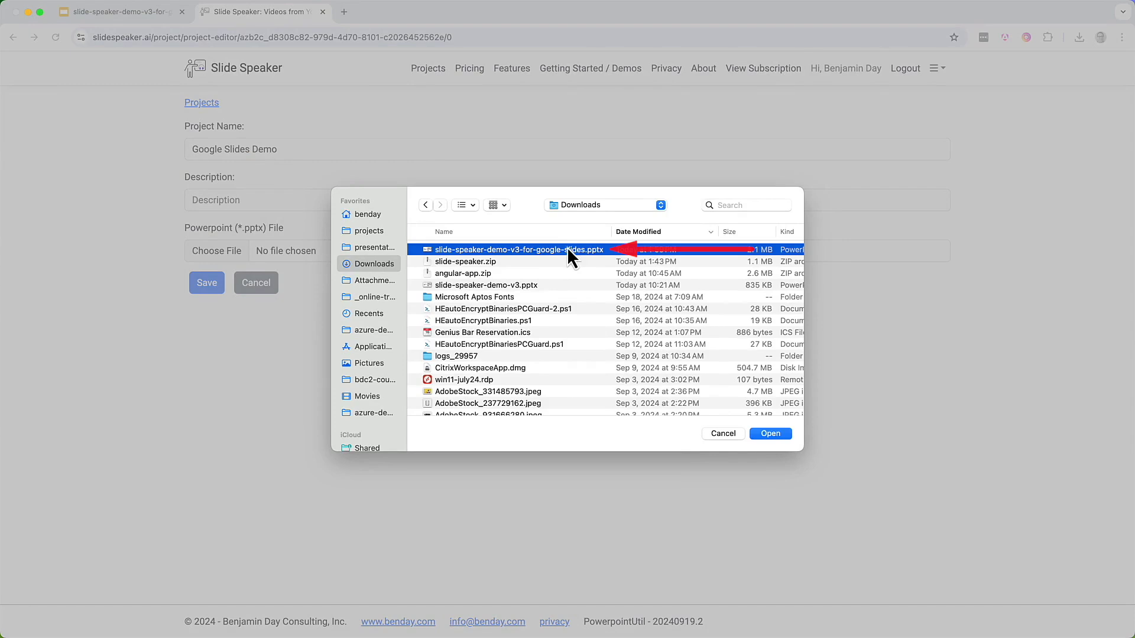
{"action": "left_click", "coordinate": [775, 435]}
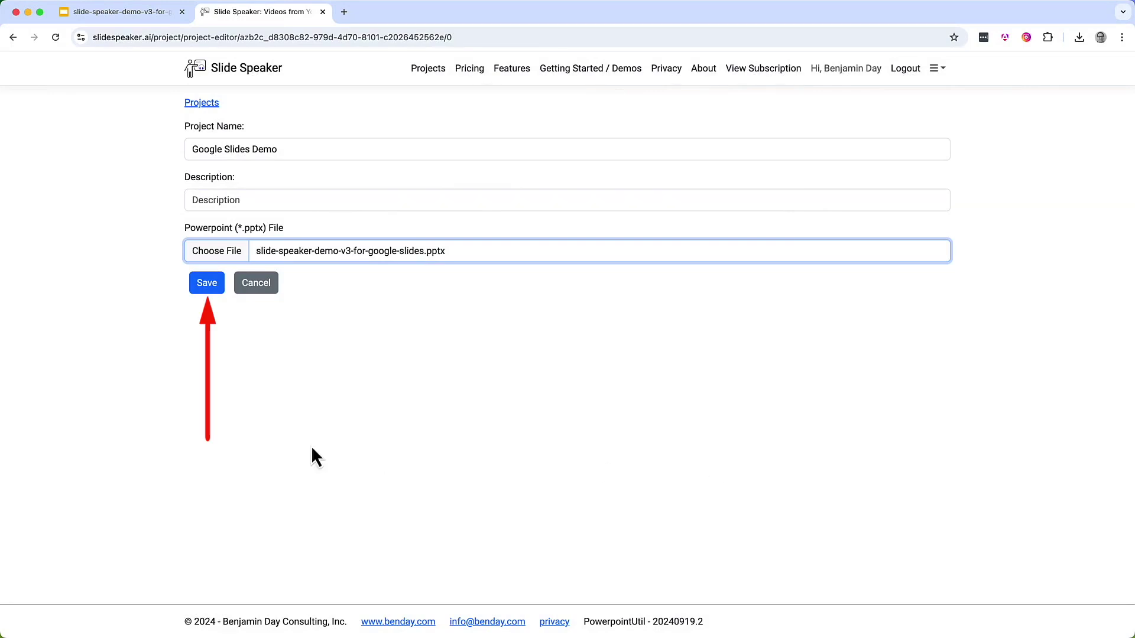
{"action": "left_click", "coordinate": [207, 286]}
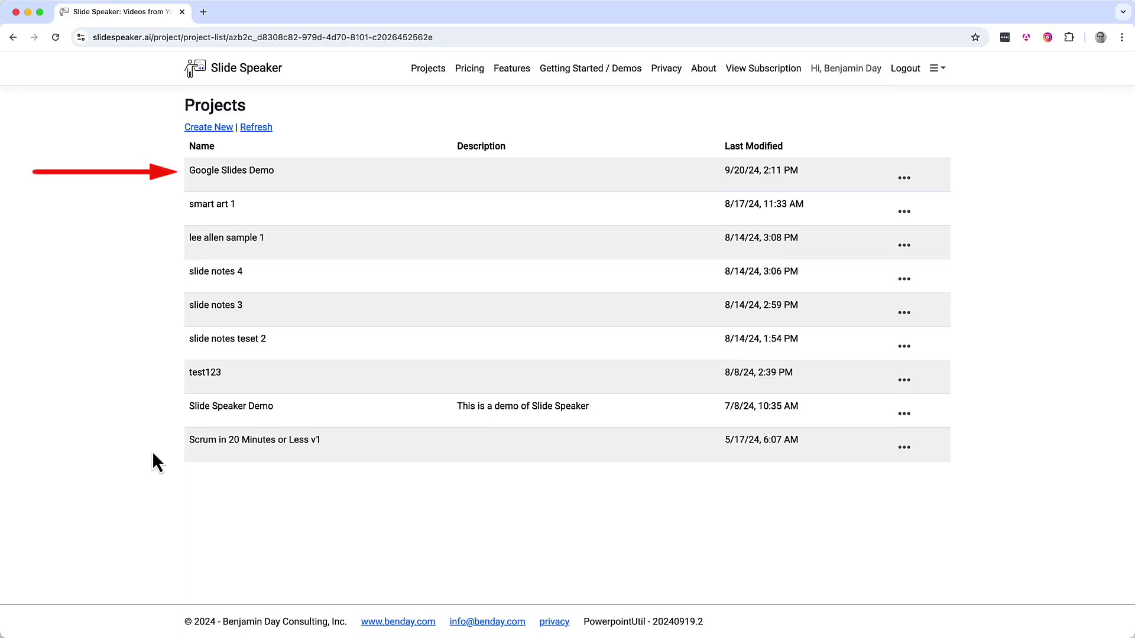
Step: Once processing finishes, open Google Slides Demo from the Projects list
{"action": "left_click", "coordinate": [232, 182]}
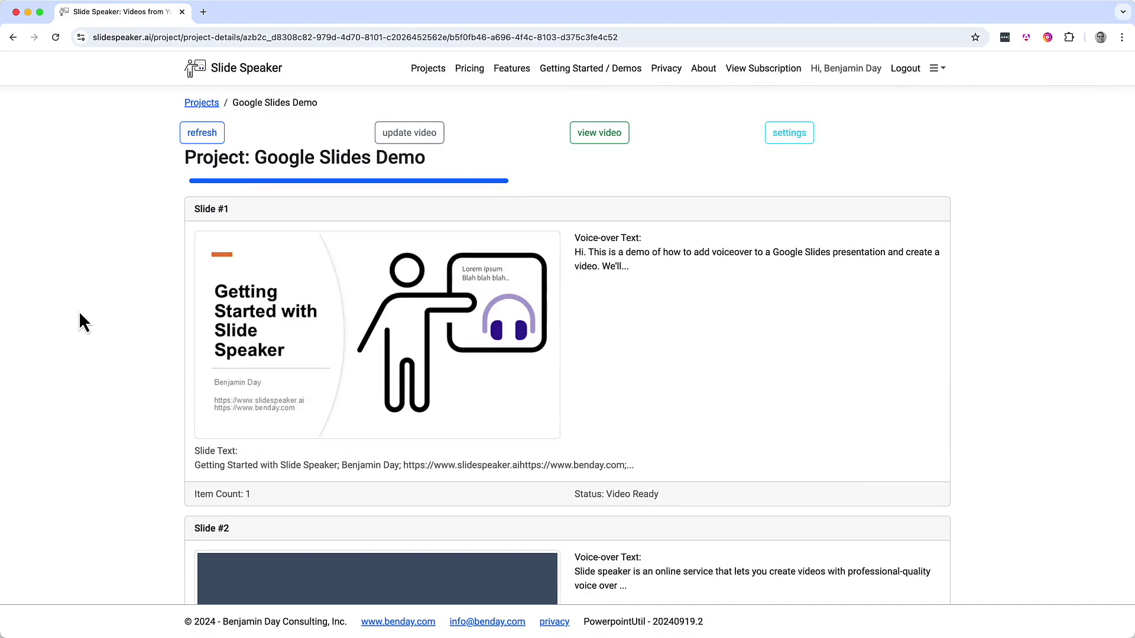
Step: Scroll through the project's slides, then open Slide #1's voice-over detail page
{"action": "scroll", "coordinate": [80, 312], "scroll_direction": "down", "scroll_amount": 5}
{"action": "scroll", "coordinate": [79, 312], "scroll_direction": "down", "scroll_amount": 20}
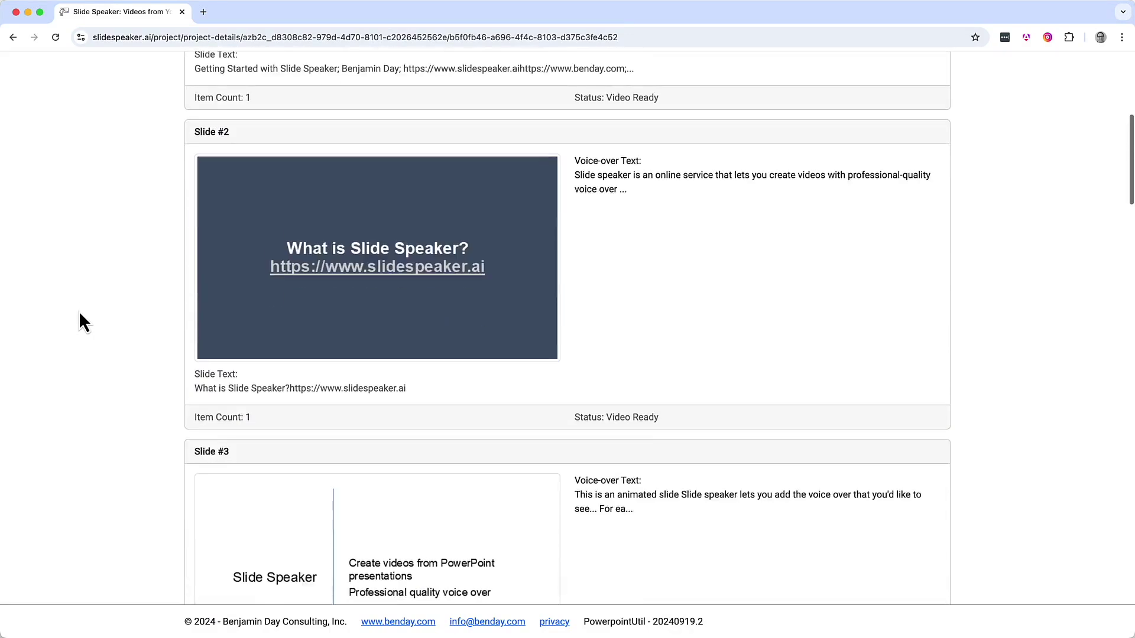
{"action": "scroll", "coordinate": [79, 312], "scroll_direction": "up", "scroll_amount": 20}
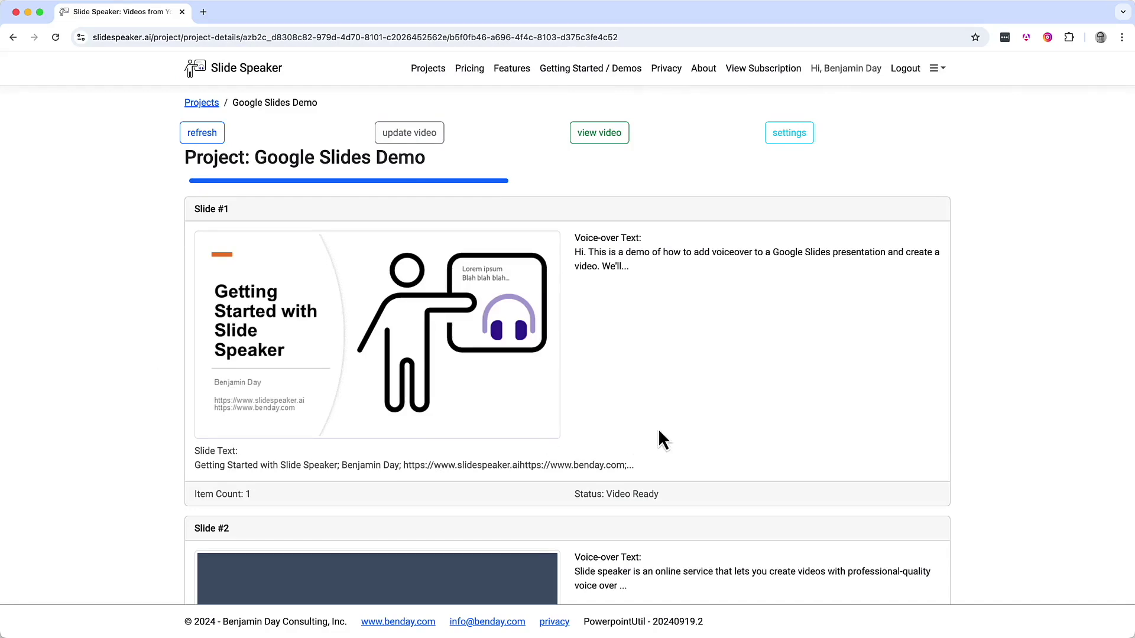
{"action": "left_click", "coordinate": [738, 341]}
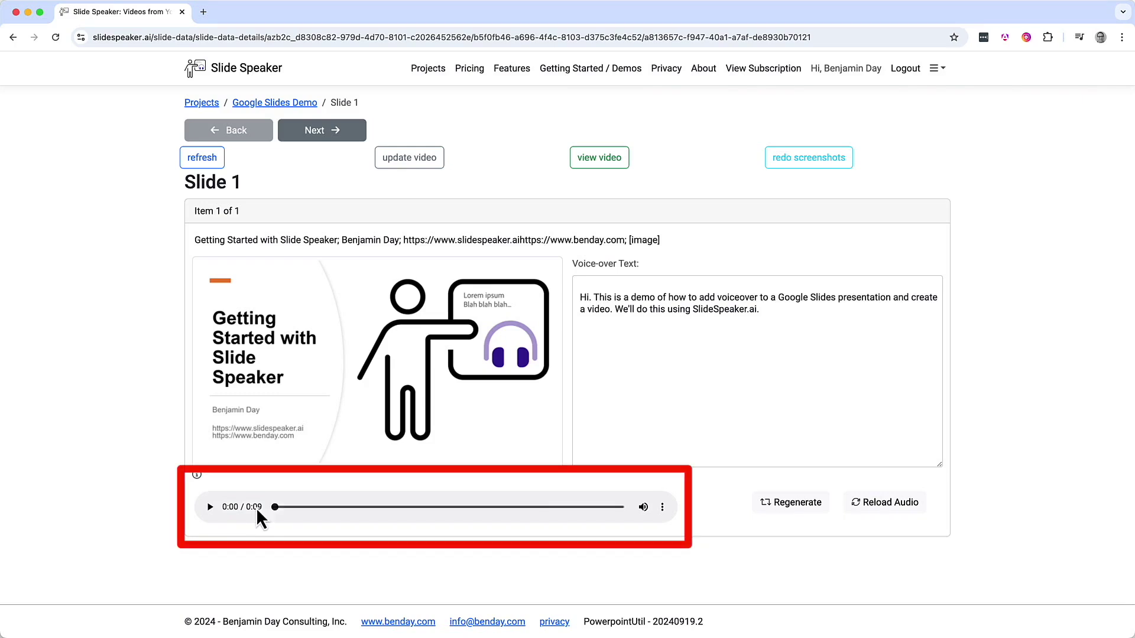
Step: Play Slide 1's 0:09 voice-over narration through to the end
{"action": "left_click", "coordinate": [209, 507]}
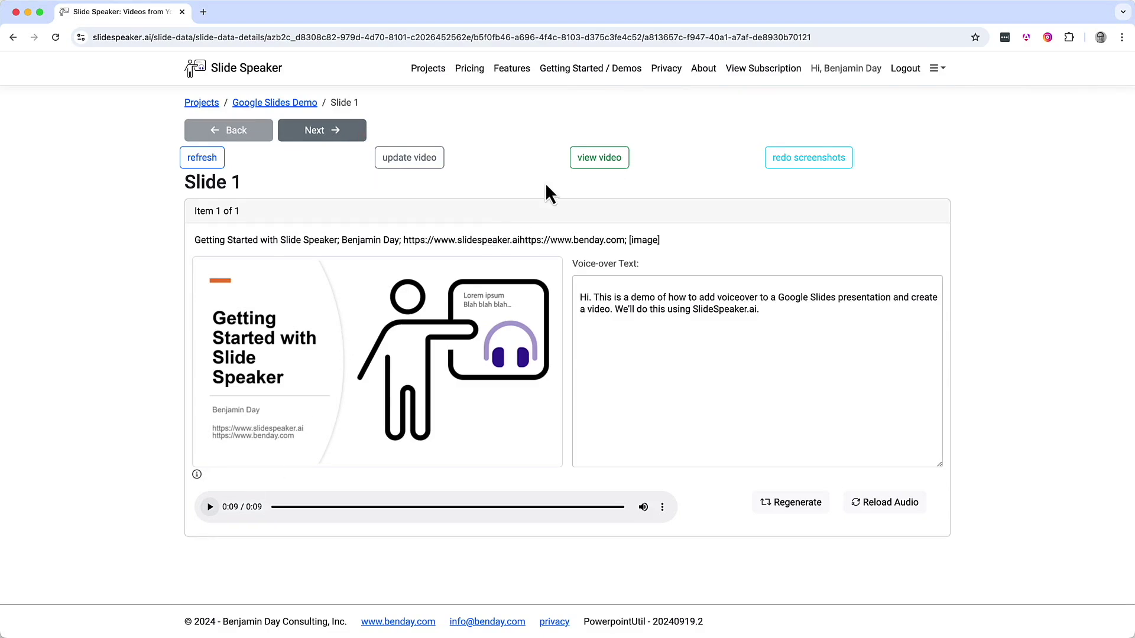
Step: Watch Slide 1's video preview, close it, and return via the Google Slides Demo breadcrumb
{"action": "left_click", "coordinate": [615, 164]}
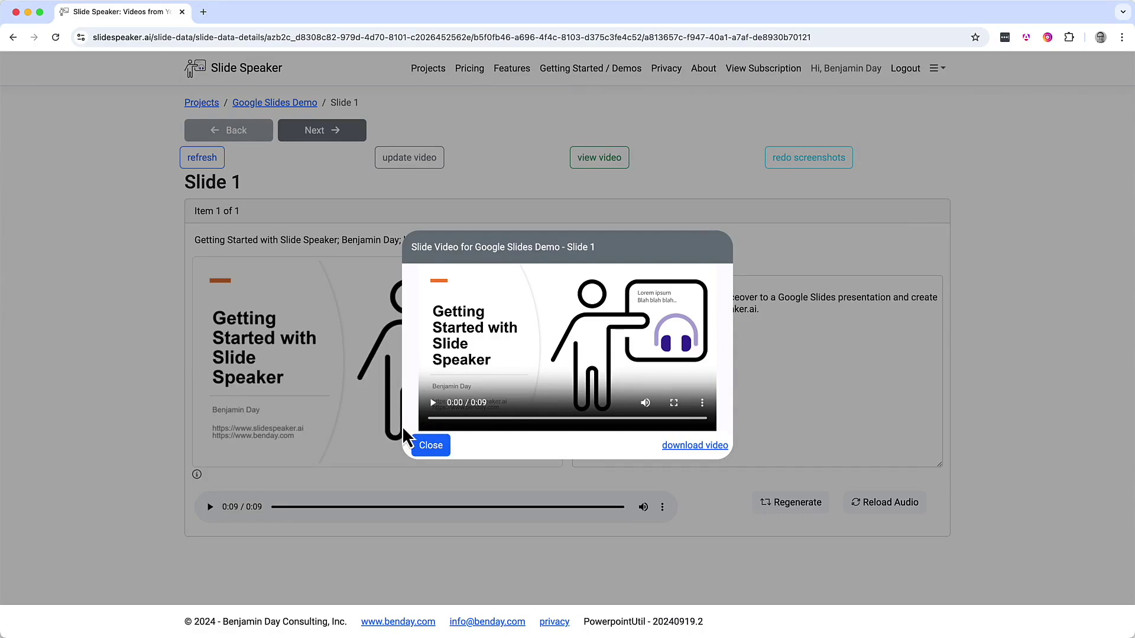
{"action": "left_click", "coordinate": [427, 445]}
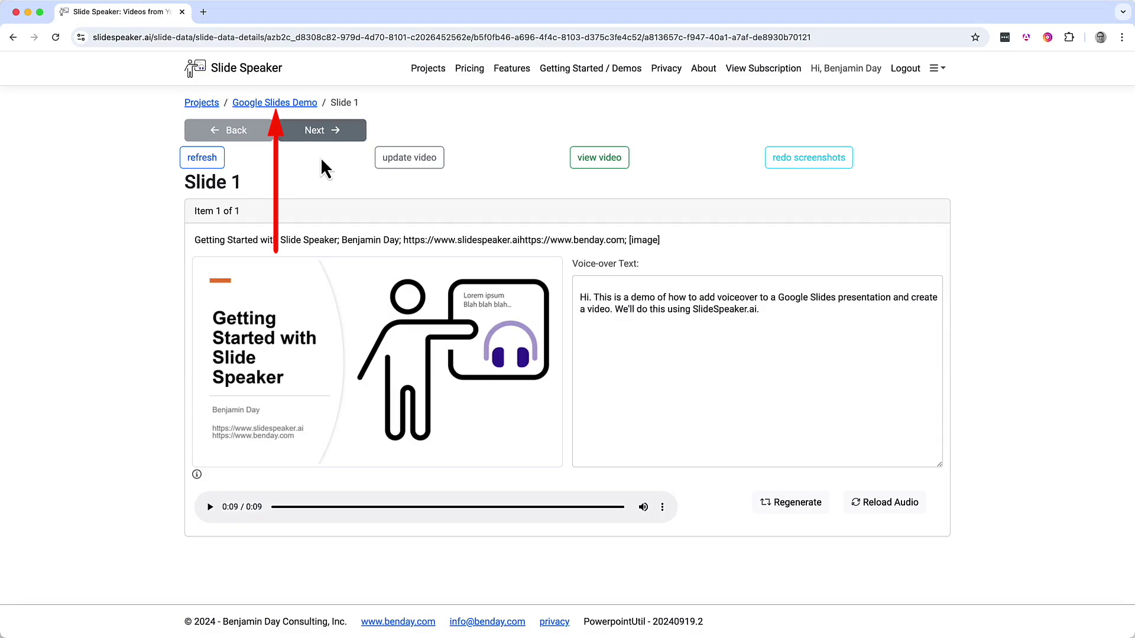
{"action": "left_click", "coordinate": [282, 102]}
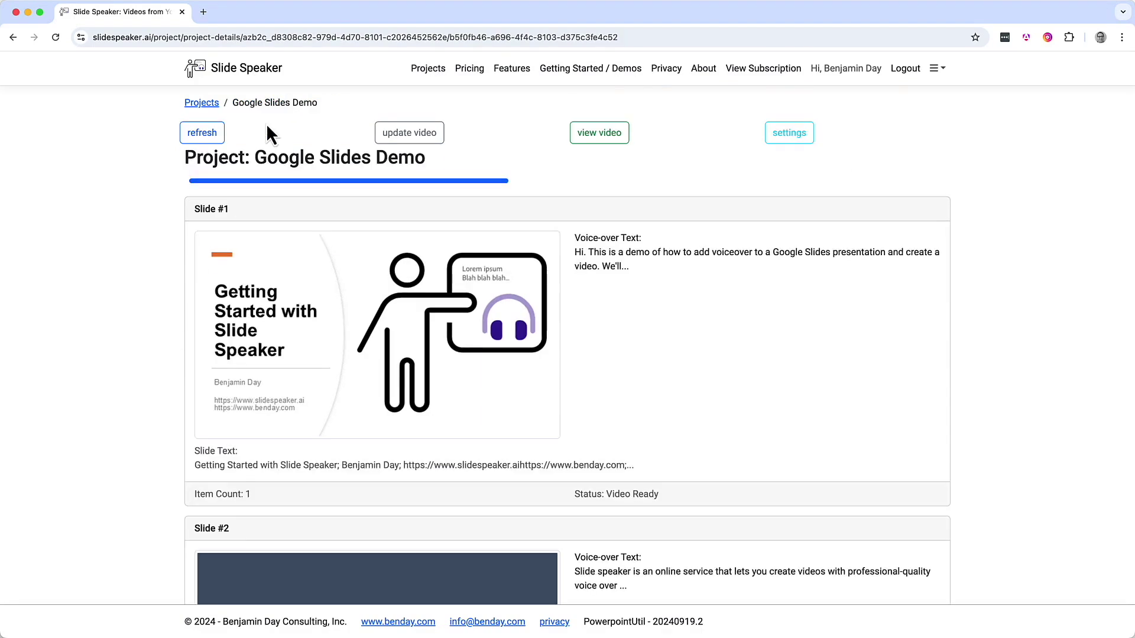
Step: Scroll down to Slide #3 and open its detail page
{"action": "scroll", "coordinate": [138, 380], "scroll_direction": "down", "scroll_amount": 5}
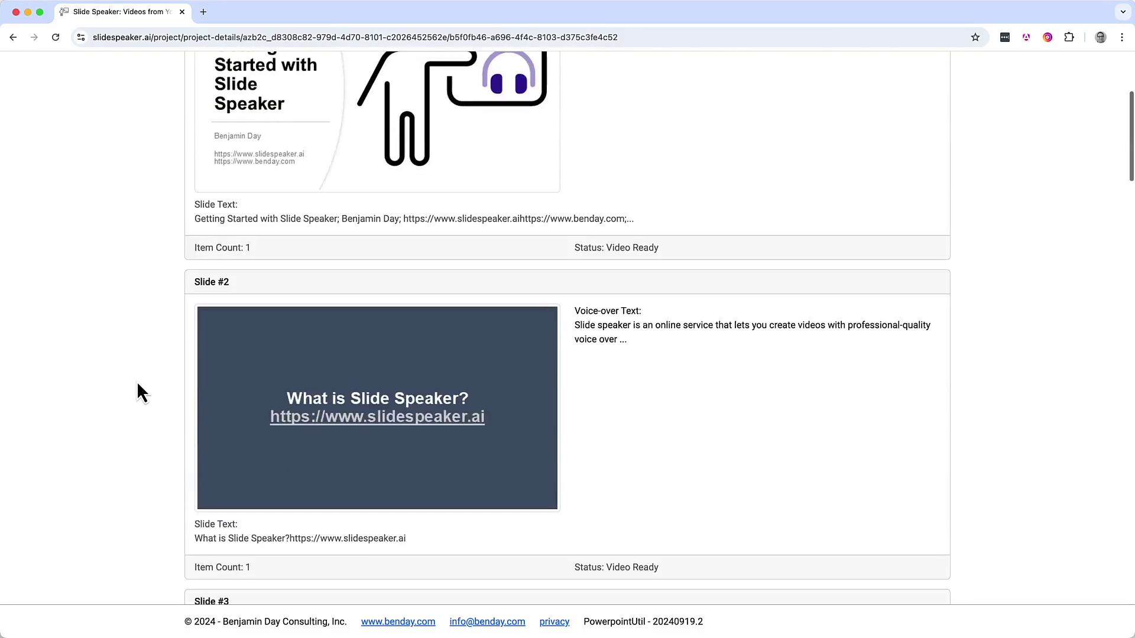
{"action": "scroll", "coordinate": [138, 384], "scroll_direction": "down", "scroll_amount": 6}
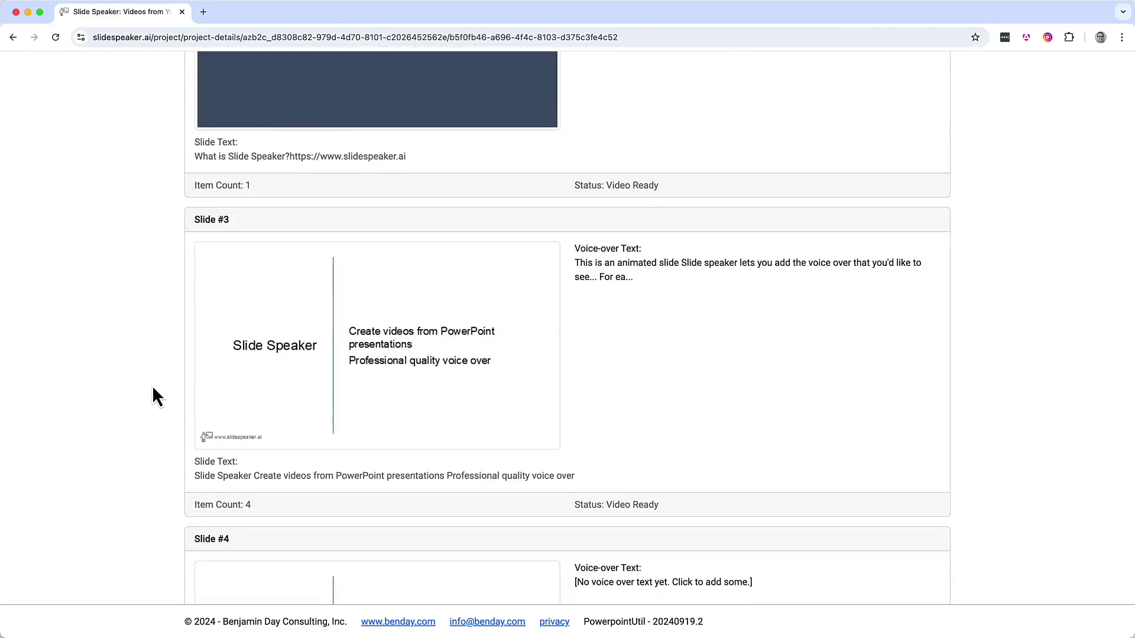
{"action": "left_click", "coordinate": [709, 269]}
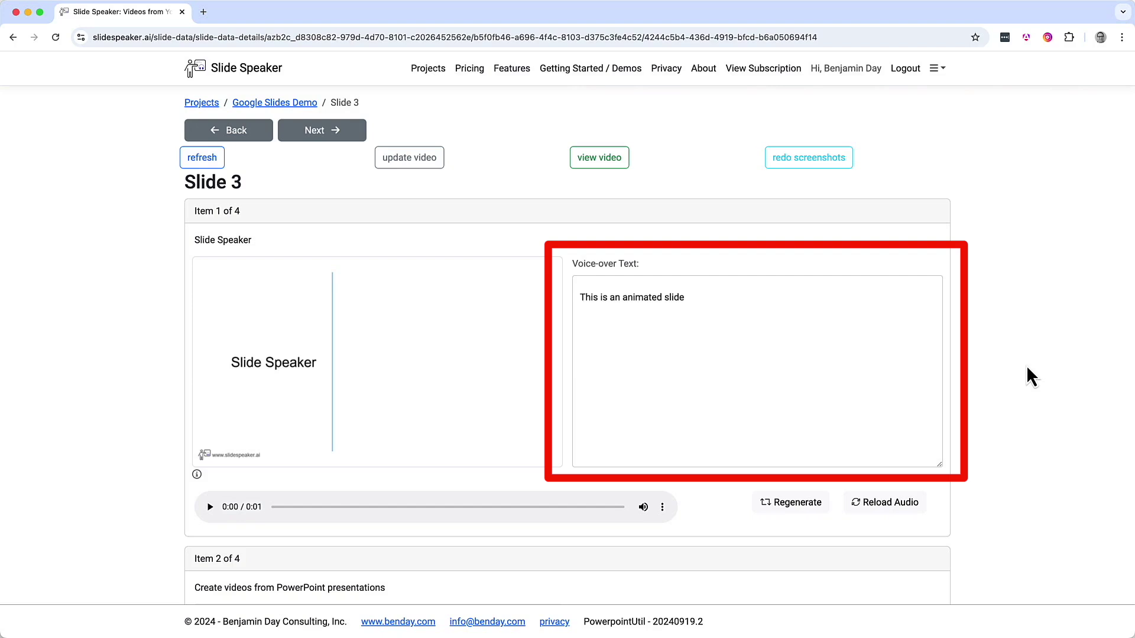
{"action": "scroll", "coordinate": [1027, 367], "scroll_direction": "down", "scroll_amount": 5}
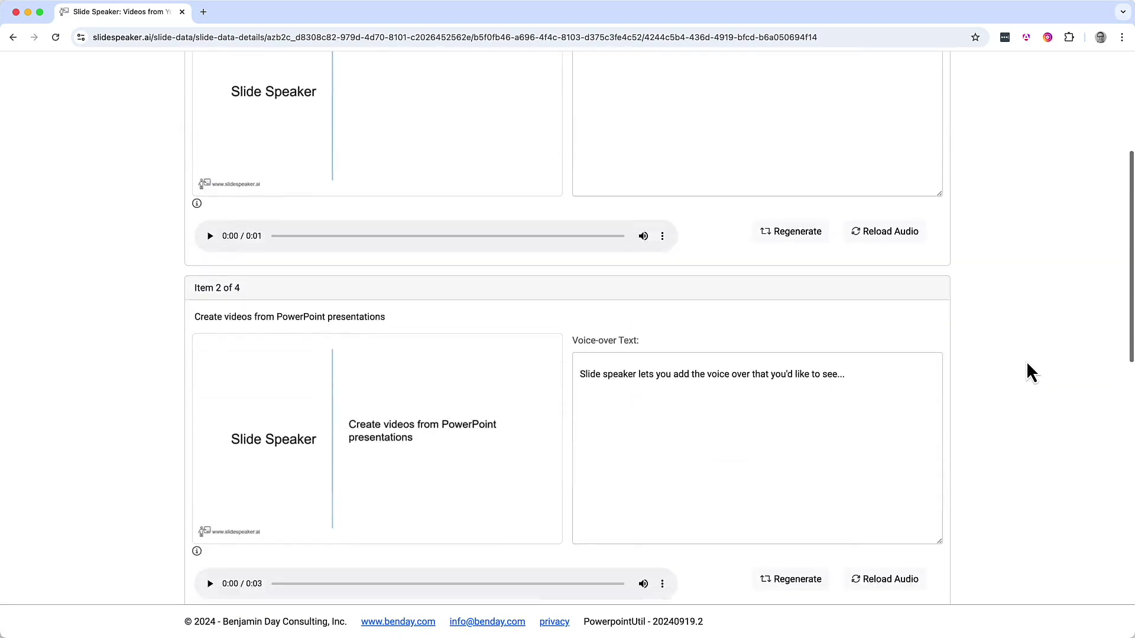
{"action": "scroll", "coordinate": [1027, 363], "scroll_direction": "down", "scroll_amount": 2}
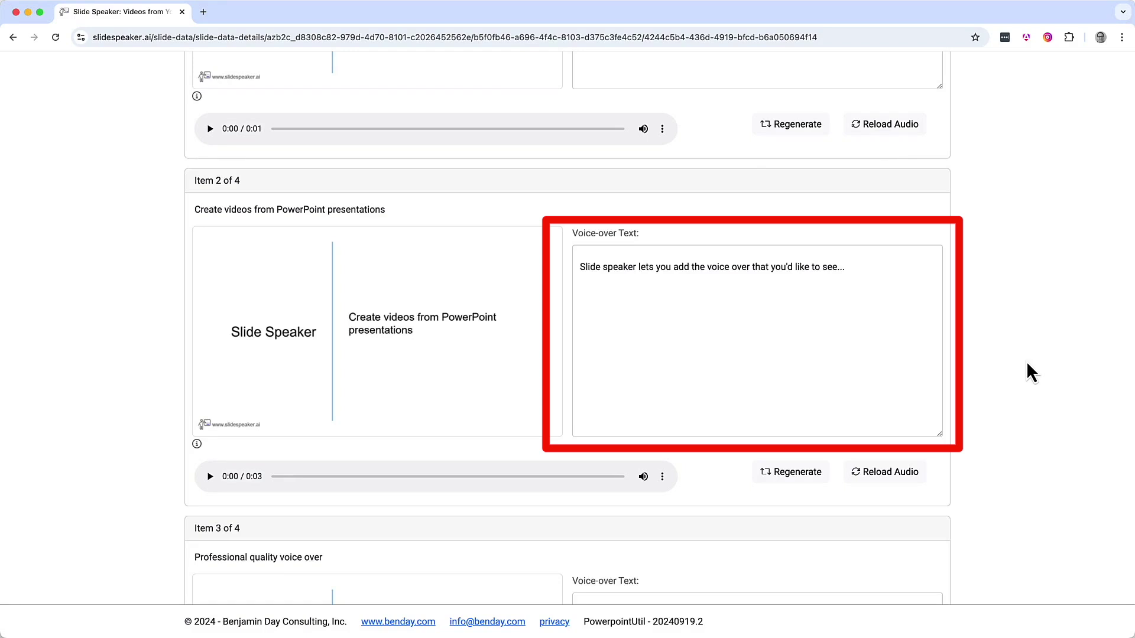
{"action": "scroll", "coordinate": [1026, 363], "scroll_direction": "down", "scroll_amount": 3}
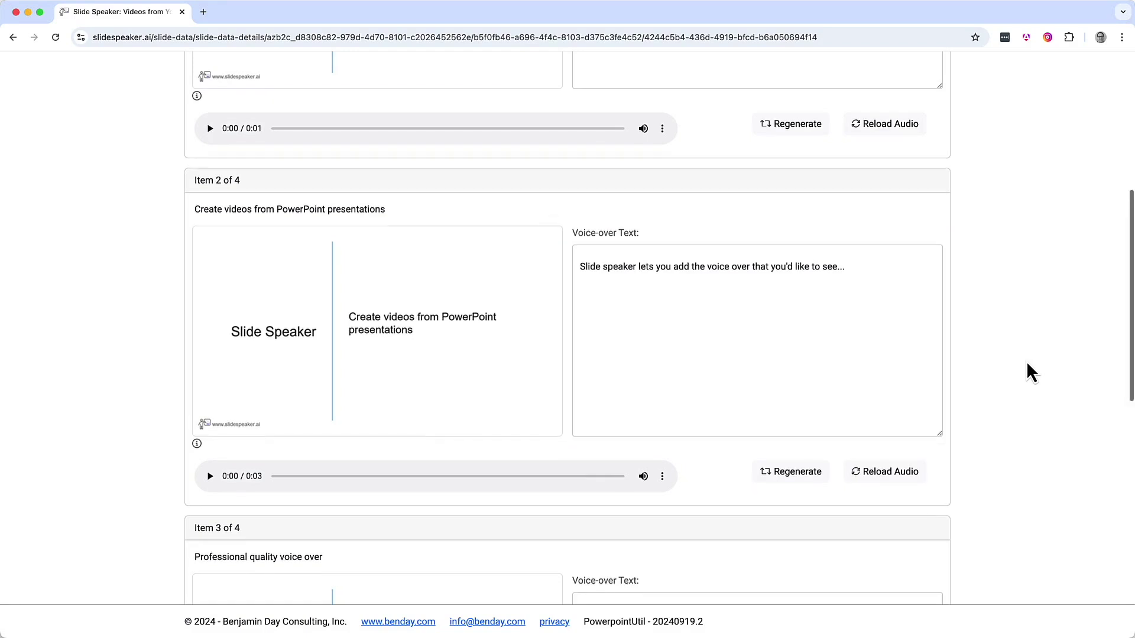
{"action": "scroll", "coordinate": [1027, 363], "scroll_direction": "down", "scroll_amount": 1}
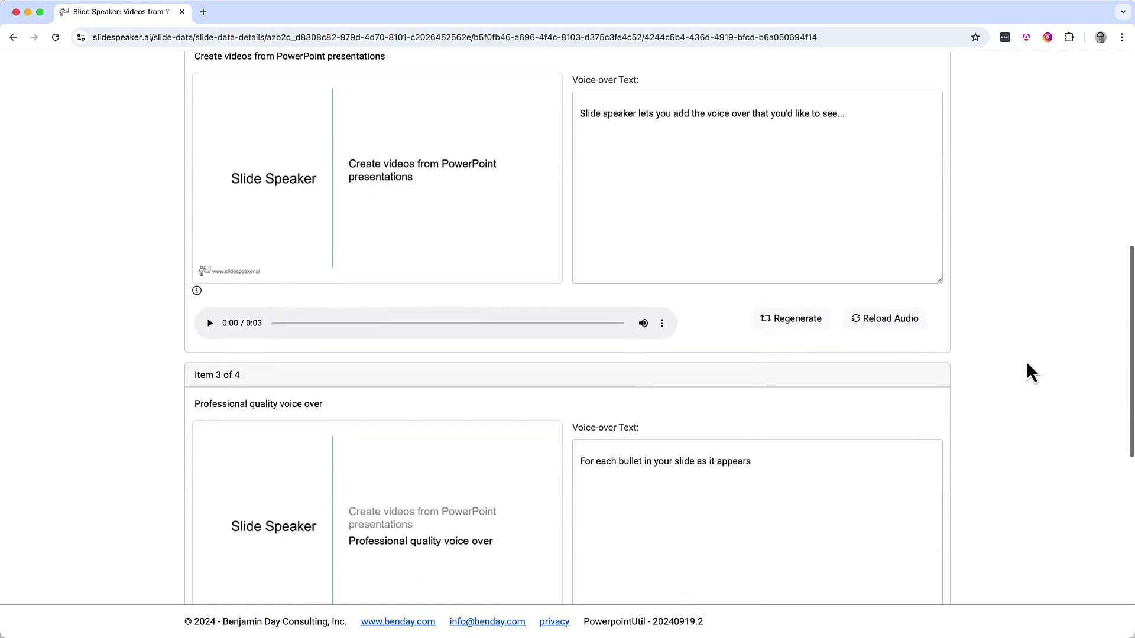
{"action": "scroll", "coordinate": [1027, 362], "scroll_direction": "down", "scroll_amount": 3}
{"action": "scroll", "coordinate": [1032, 372], "scroll_direction": "down", "scroll_amount": 1}
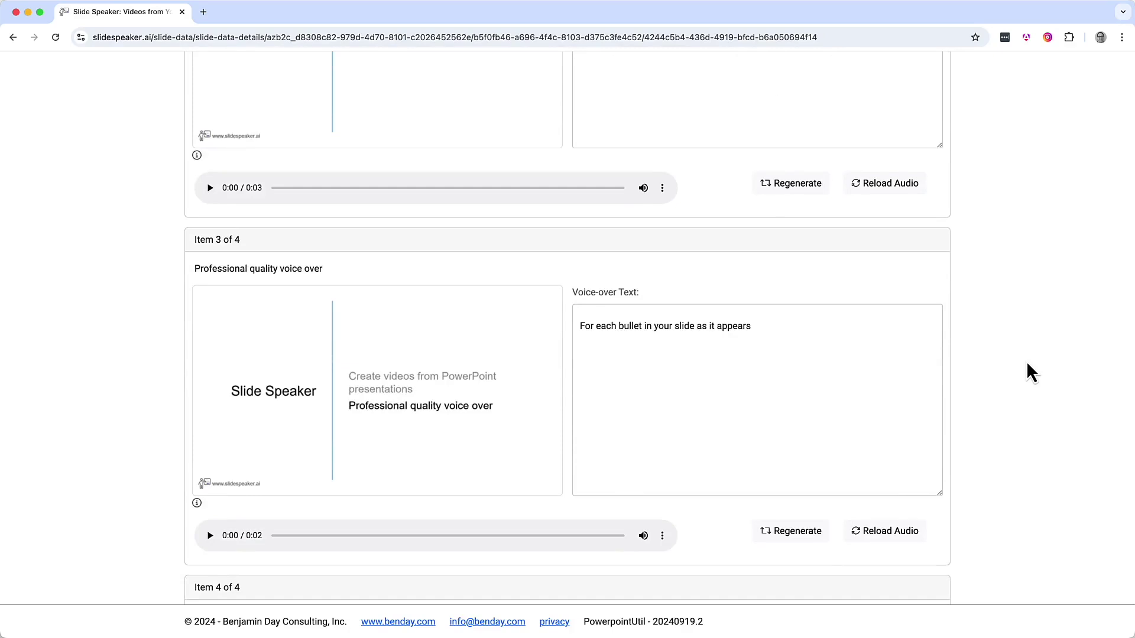
{"action": "scroll", "coordinate": [1027, 364], "scroll_direction": "down", "scroll_amount": 5}
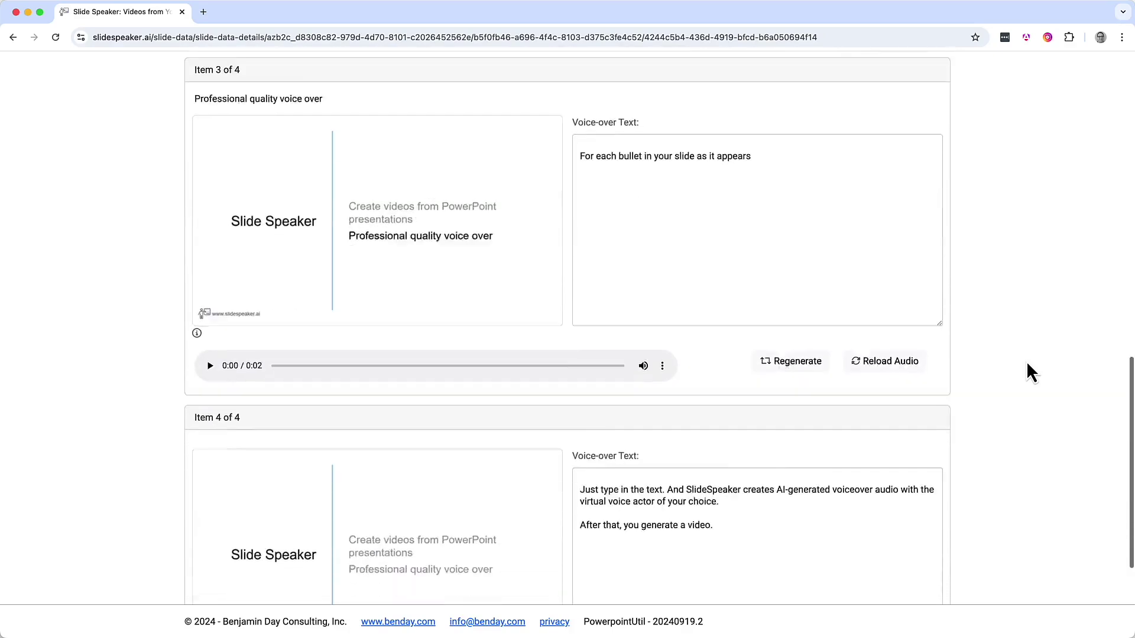
{"action": "scroll", "coordinate": [1027, 364], "scroll_direction": "down", "scroll_amount": 5}
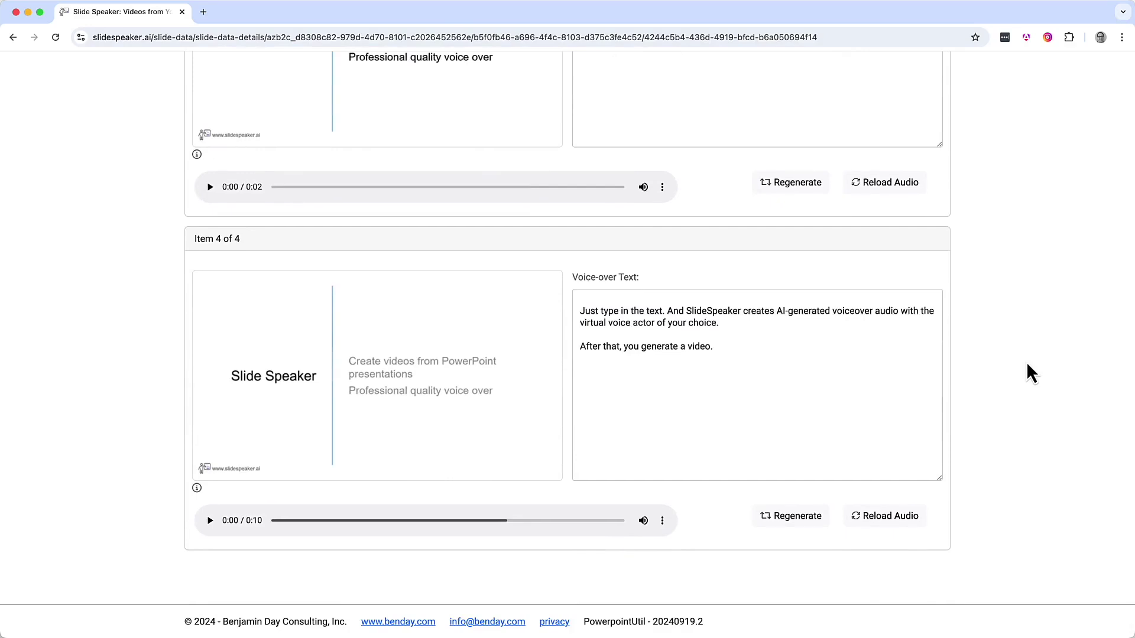
{"action": "scroll", "coordinate": [1027, 364], "scroll_direction": "up", "scroll_amount": 20}
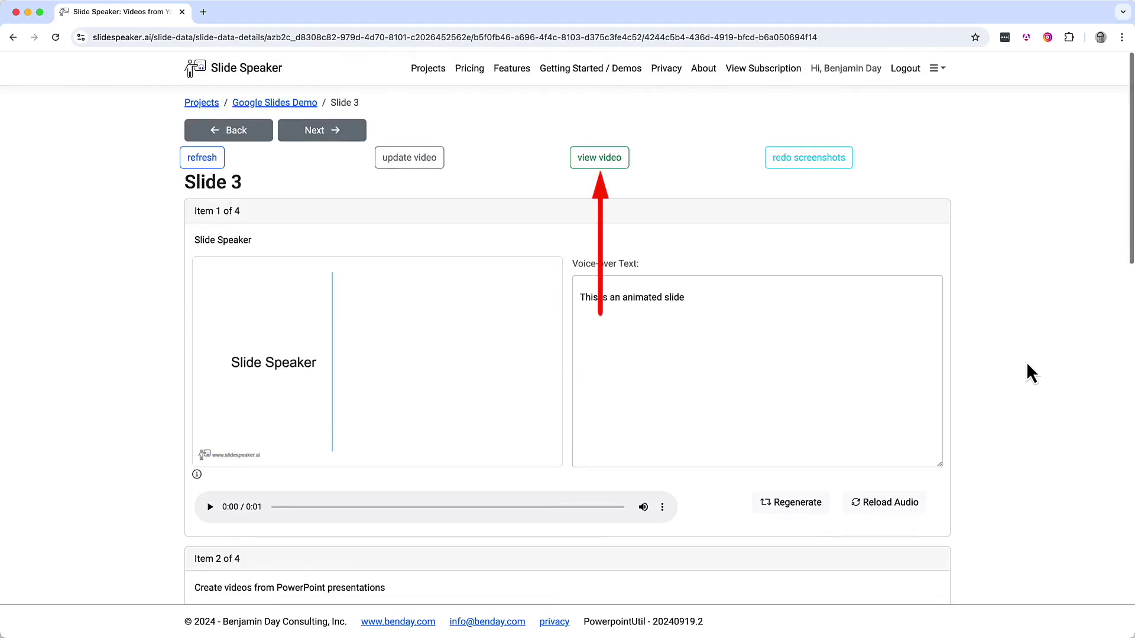
{"action": "left_click", "coordinate": [598, 158]}
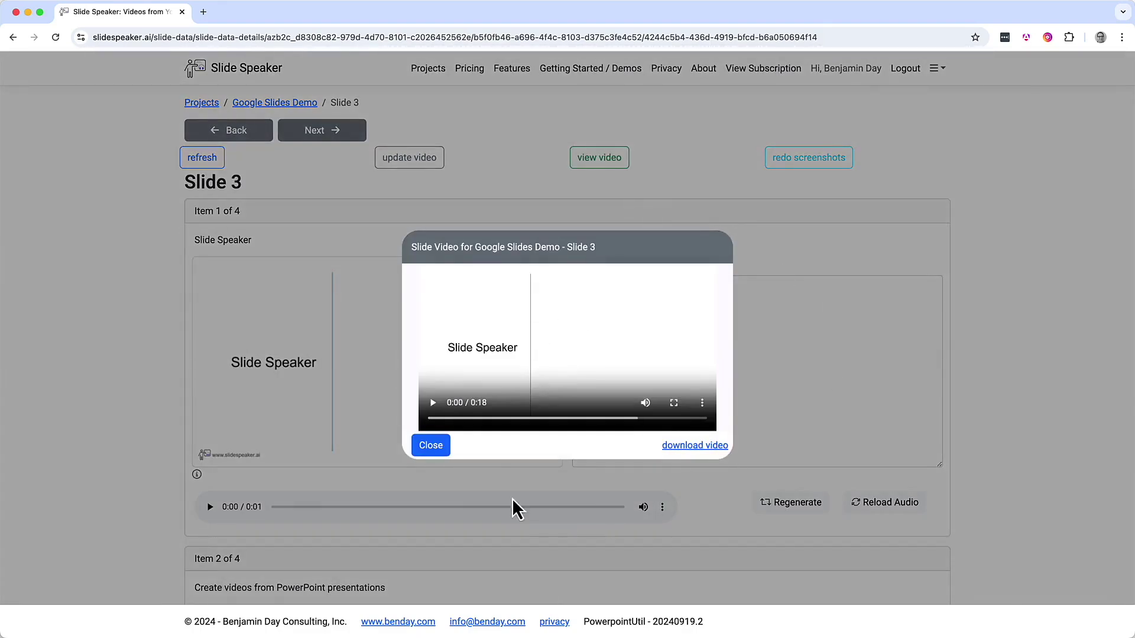
{"action": "left_click", "coordinate": [433, 405]}
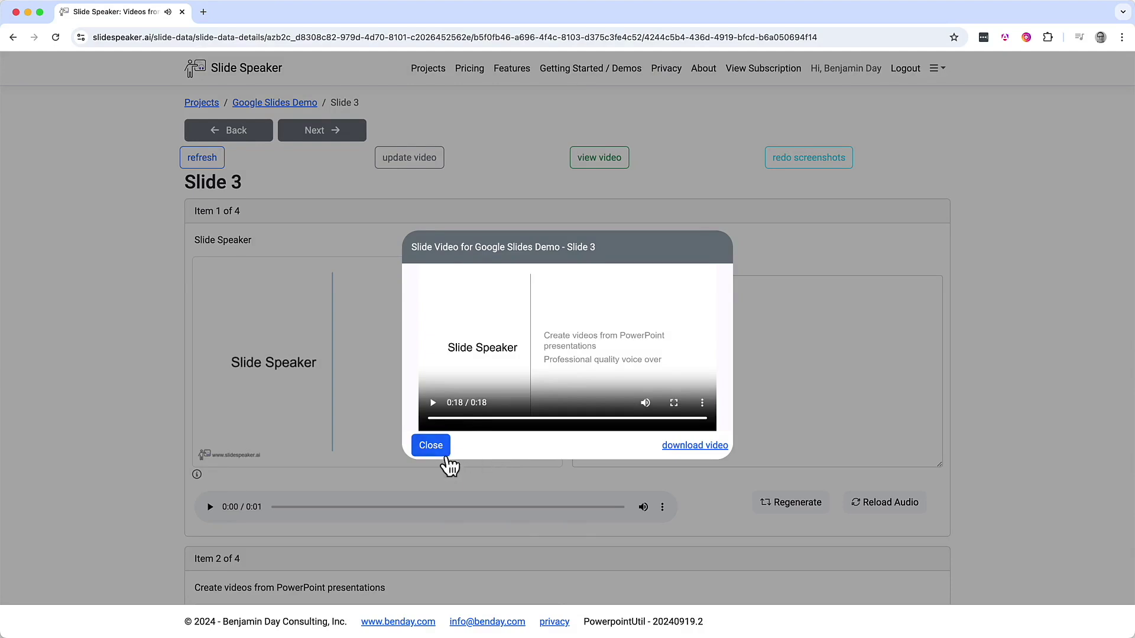
{"action": "left_click", "coordinate": [430, 447]}
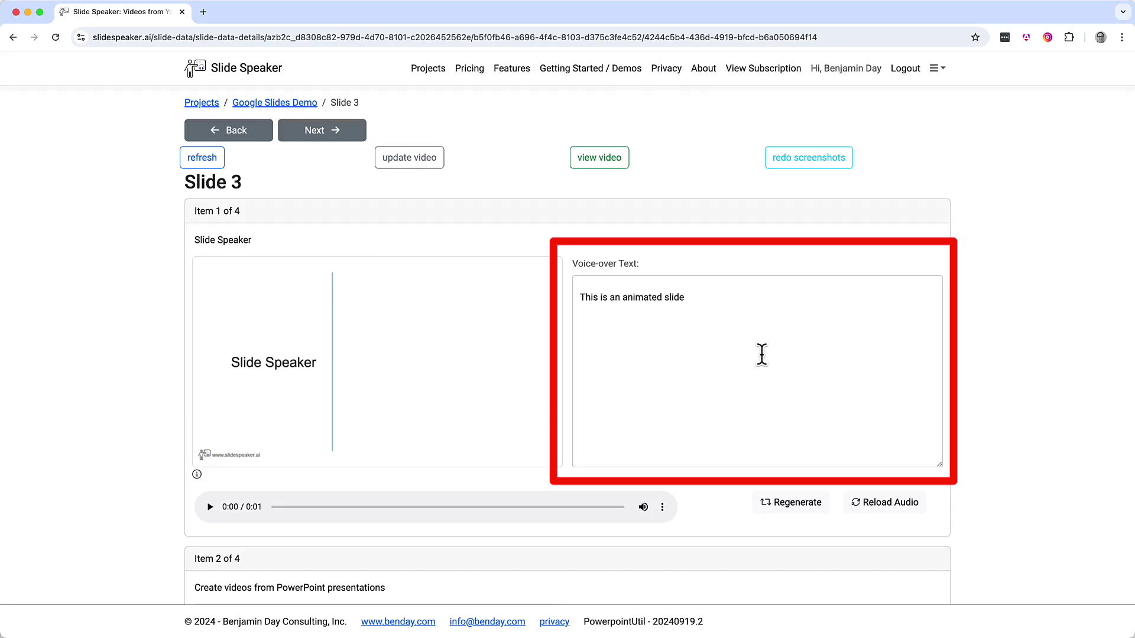
Step: End Item 1's text with a period and add 'Each animated bullet in the slide gets its own voice over text.'
{"action": "left_click", "coordinate": [747, 305]}
{"action": "type", "text": "."}
{"action": "key", "text": "Return"}
{"action": "key", "text": "Return"}
{"action": "type", "text": "Each bullet"}
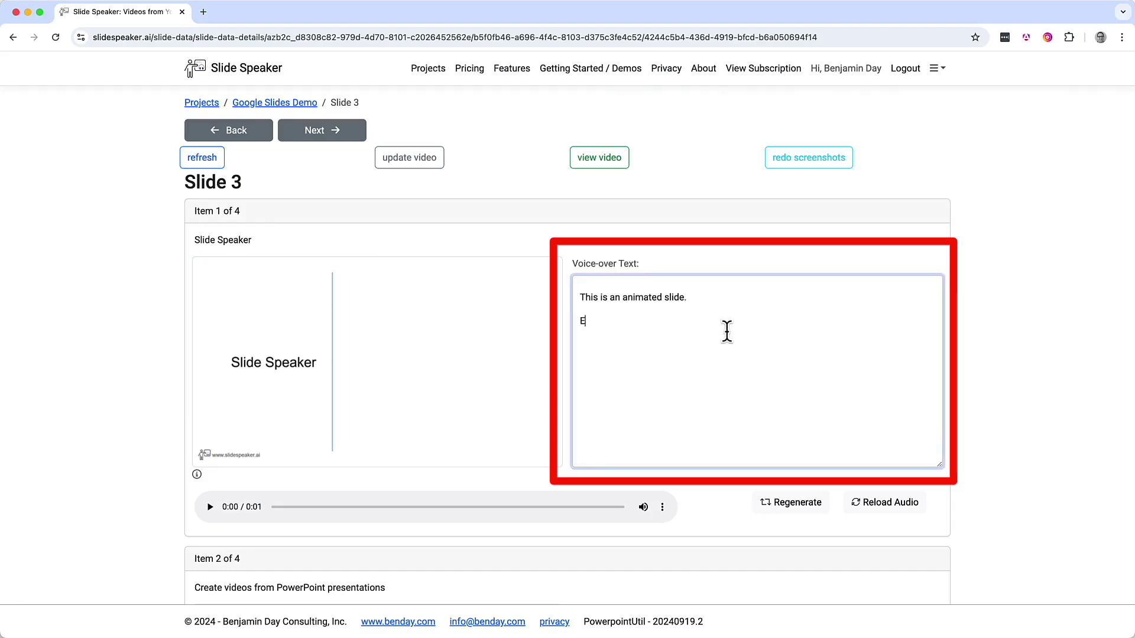
{"action": "key", "text": "BackSpace"}
{"action": "key", "text": "BackSpace"}
{"action": "key", "text": "BackSpace"}
{"action": "key", "text": "BackSpace"}
{"action": "key", "text": "BackSpace"}
{"action": "key", "text": "BackSpace"}
{"action": "key", "text": "BackSpace"}
{"action": "type", "text": "animated bullet in the slide "}
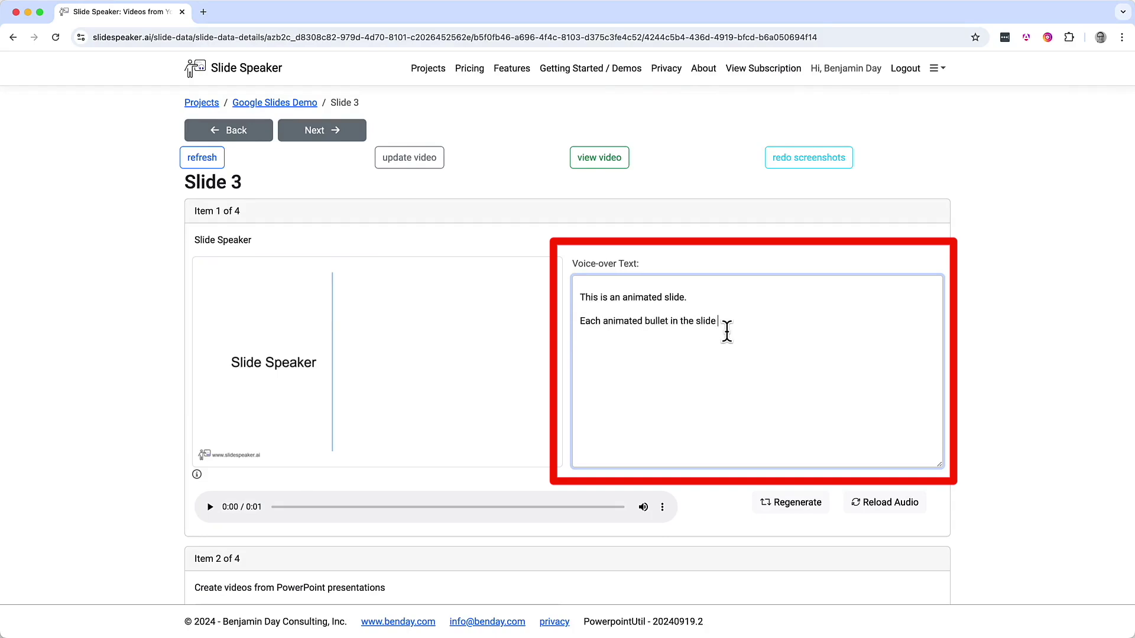
{"action": "type", "text": "gets its own voice over text."}
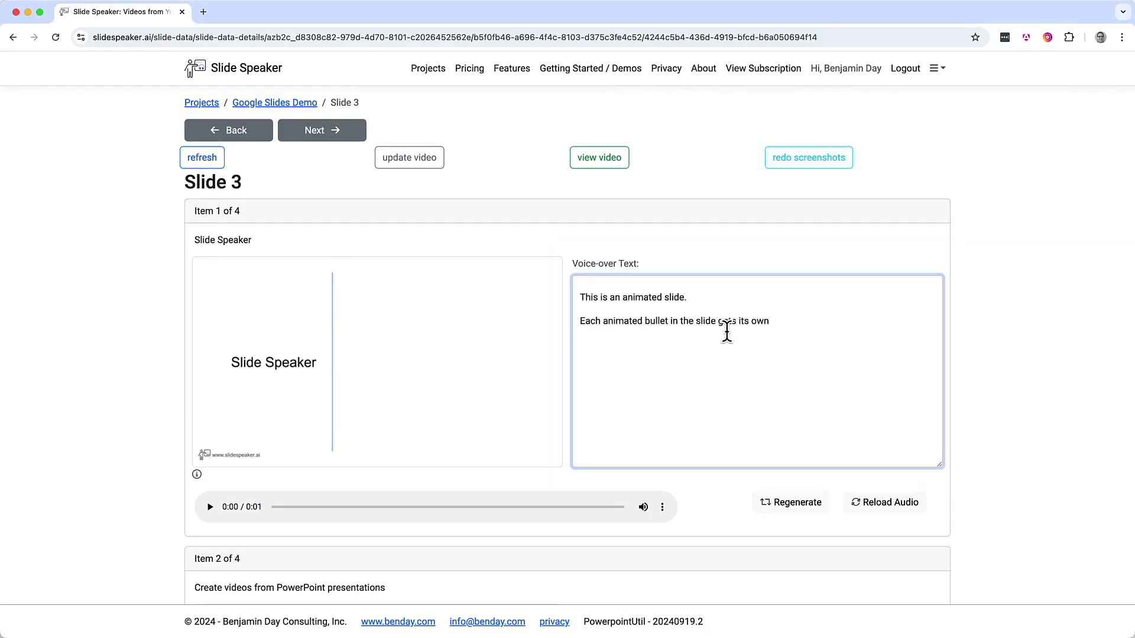
{"action": "left_click", "coordinate": [697, 520]}
Step: End Item 3's voice-over sentence with a period
{"action": "scroll", "coordinate": [700, 520], "scroll_direction": "down", "scroll_amount": 6}
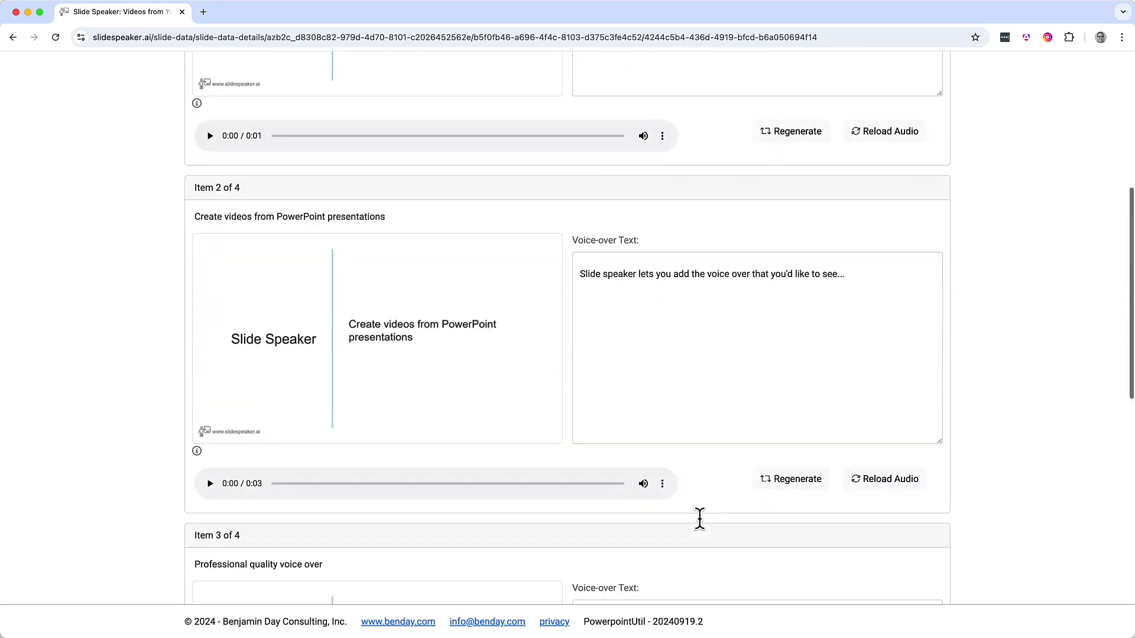
{"action": "scroll", "coordinate": [707, 495], "scroll_direction": "down", "scroll_amount": 5}
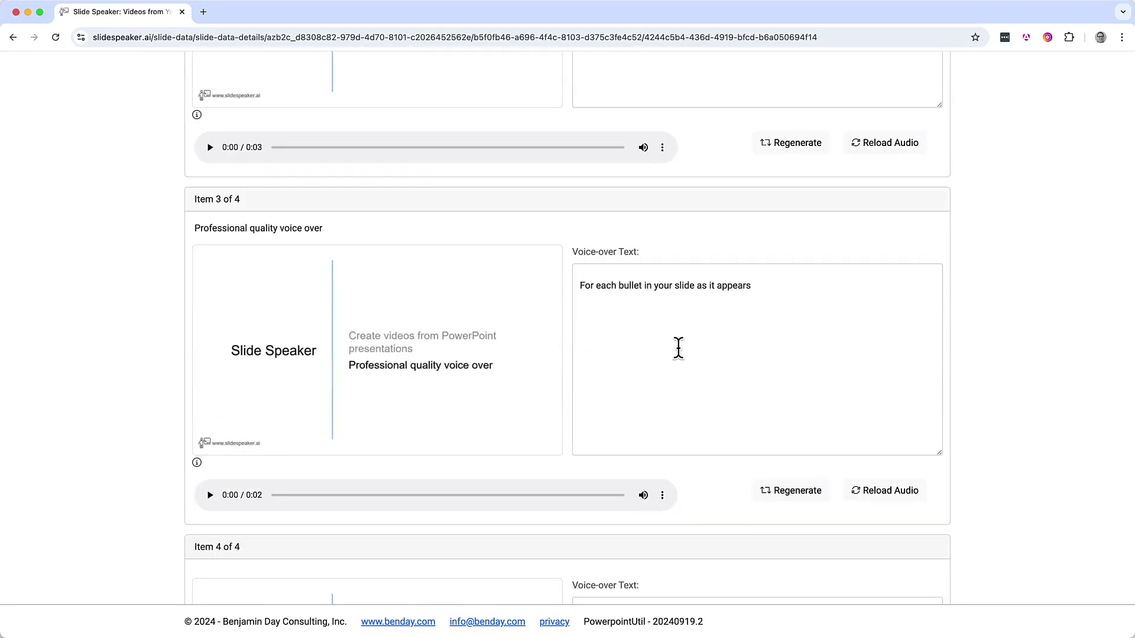
{"action": "left_click", "coordinate": [580, 285]}
{"action": "type", "text": "Just add the text f"}
{"action": "key", "text": "Delete"}
{"action": "left_click", "coordinate": [862, 291]}
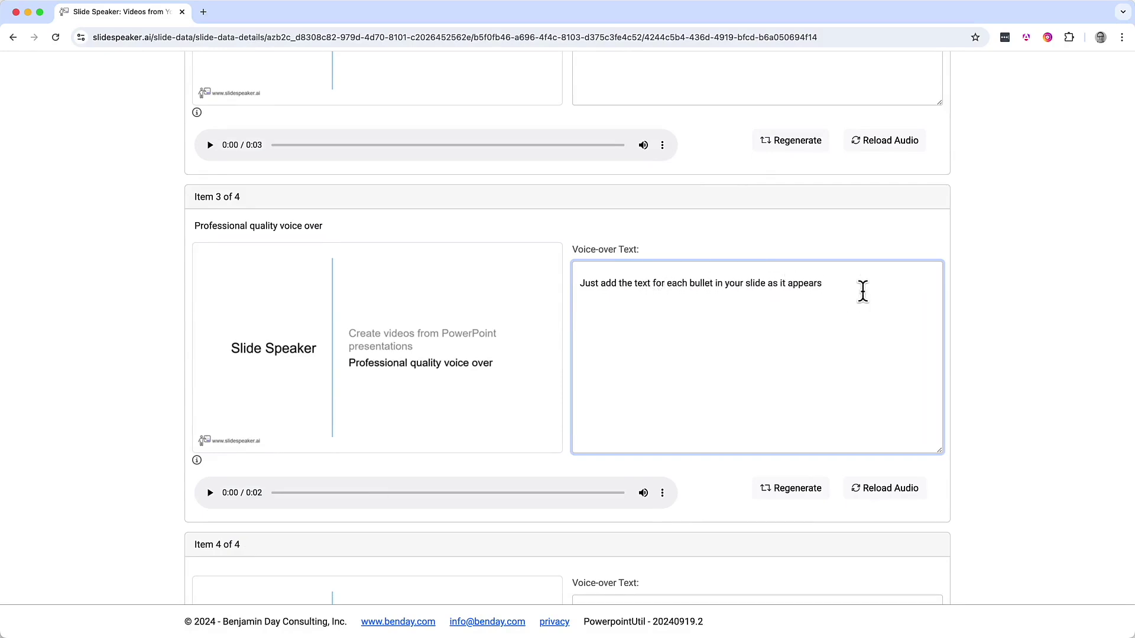
{"action": "type", "text": "."}
Step: Delete 'Just type in the text.' from the start of Item 4's voice-over
{"action": "scroll", "coordinate": [862, 291], "scroll_direction": "down", "scroll_amount": 2}
{"action": "left_click_drag", "start_coordinate": [666, 509], "coordinate": [549, 499]}
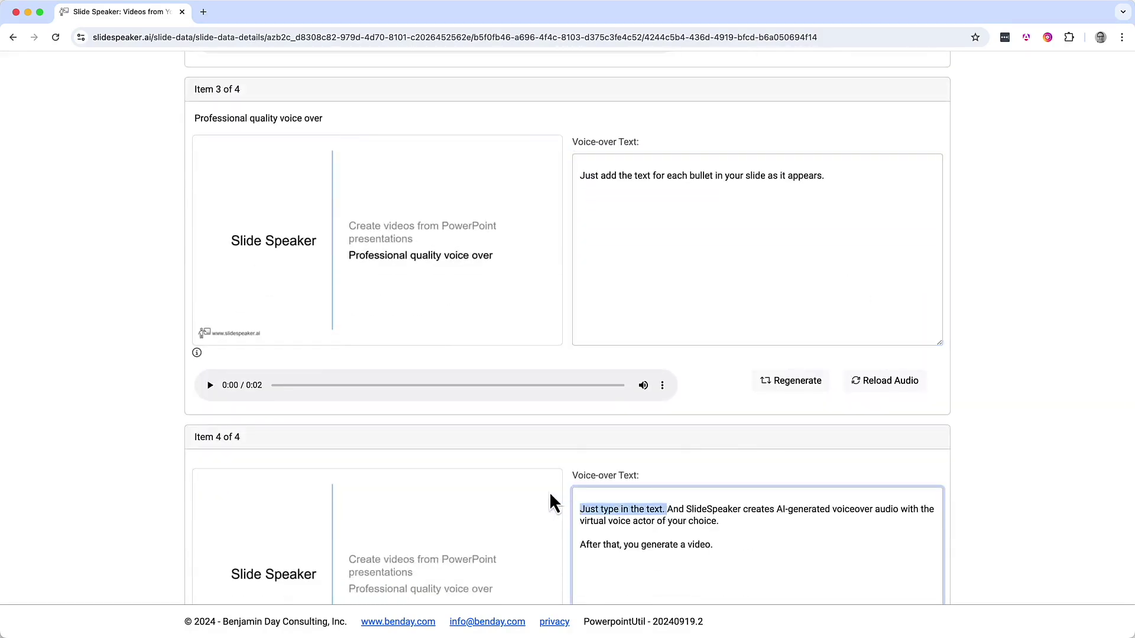
{"action": "key", "text": "BackSpace"}
{"action": "scroll", "coordinate": [1019, 477], "scroll_direction": "down", "scroll_amount": 3}
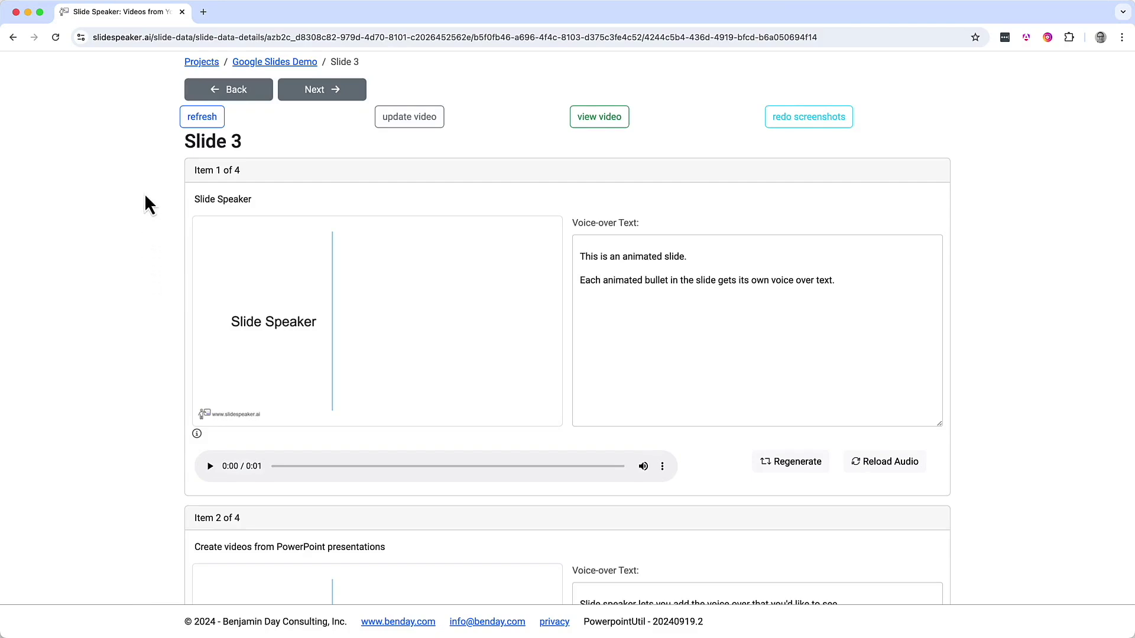
Step: Regenerate Slide 3's video from the edited narration and preview the new 0:21 version
{"action": "left_click", "coordinate": [412, 123]}
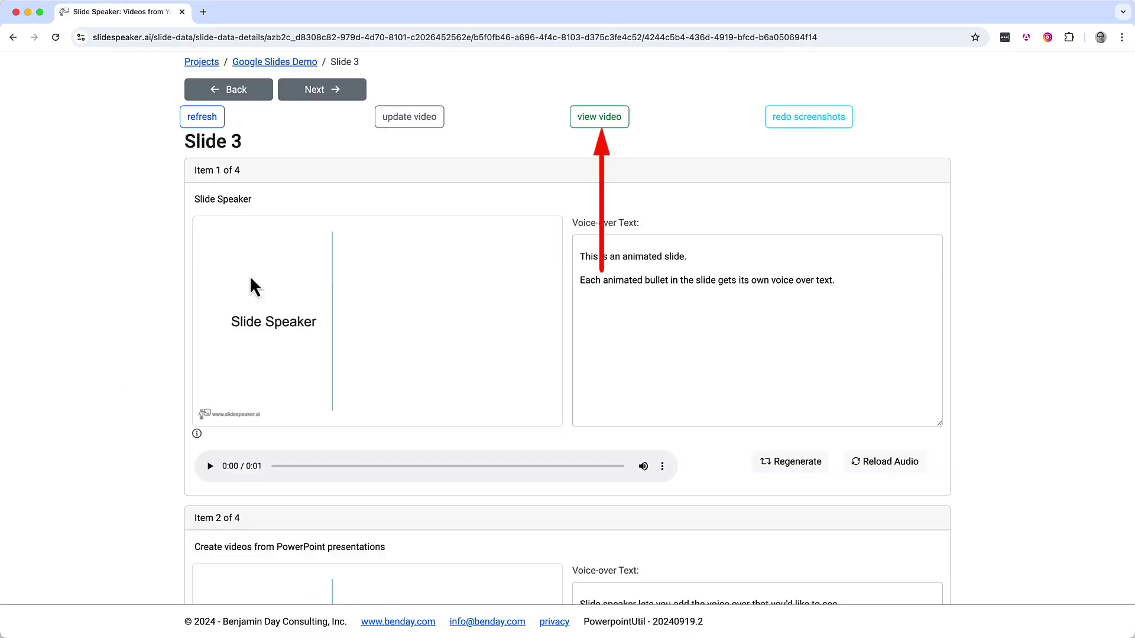
{"action": "left_click", "coordinate": [599, 121]}
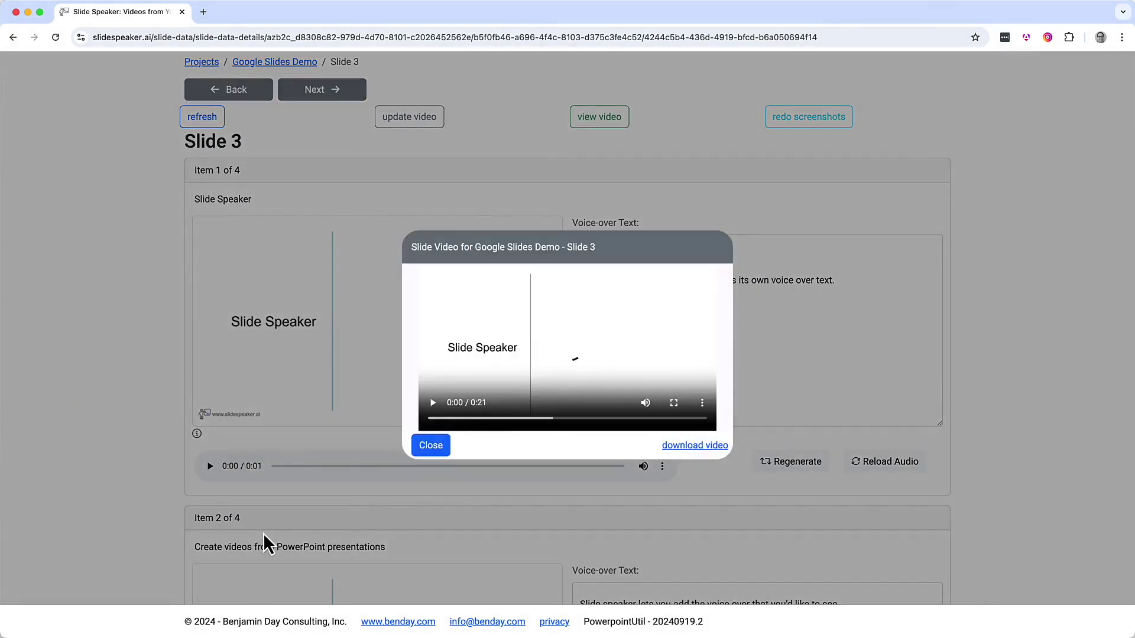
Step: Play the 0:21 Slide 3 video to the end, then close the preview
{"action": "left_click", "coordinate": [433, 403]}
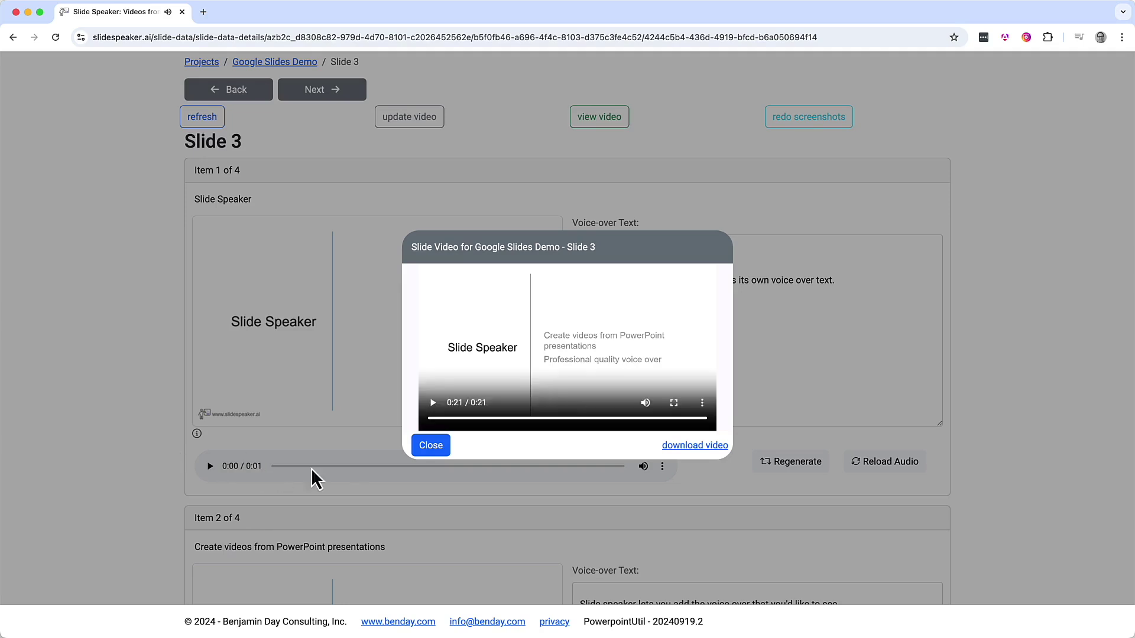
{"action": "left_click", "coordinate": [448, 447]}
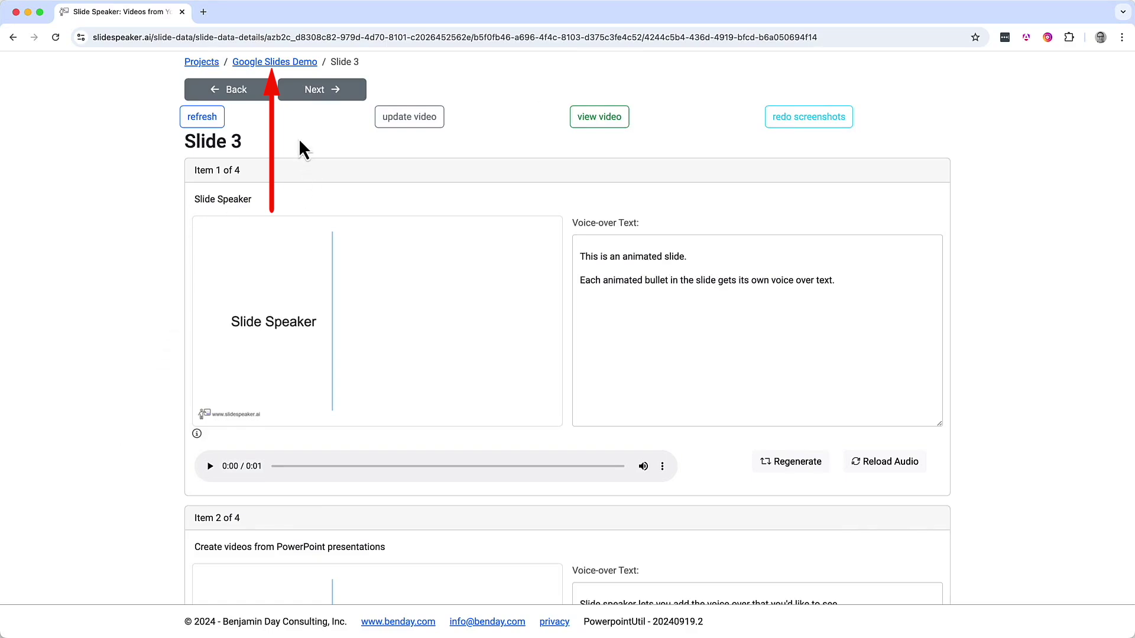
Step: Regenerate the full Google Slides Demo presentation video from the project page and preview it
{"action": "left_click", "coordinate": [274, 62]}
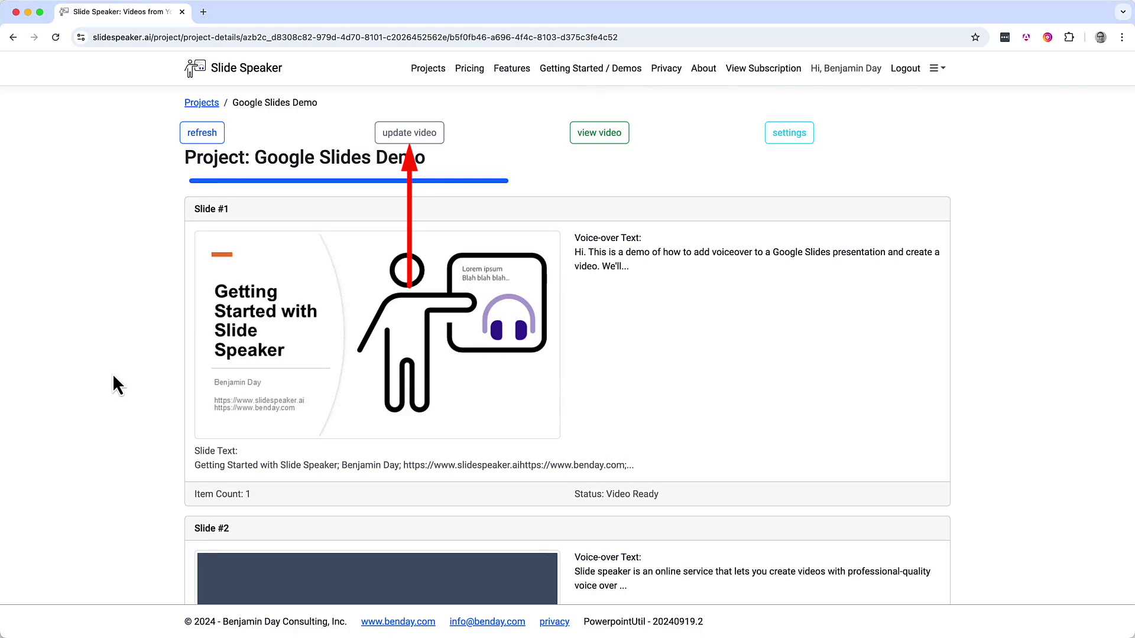
{"action": "left_click", "coordinate": [434, 151]}
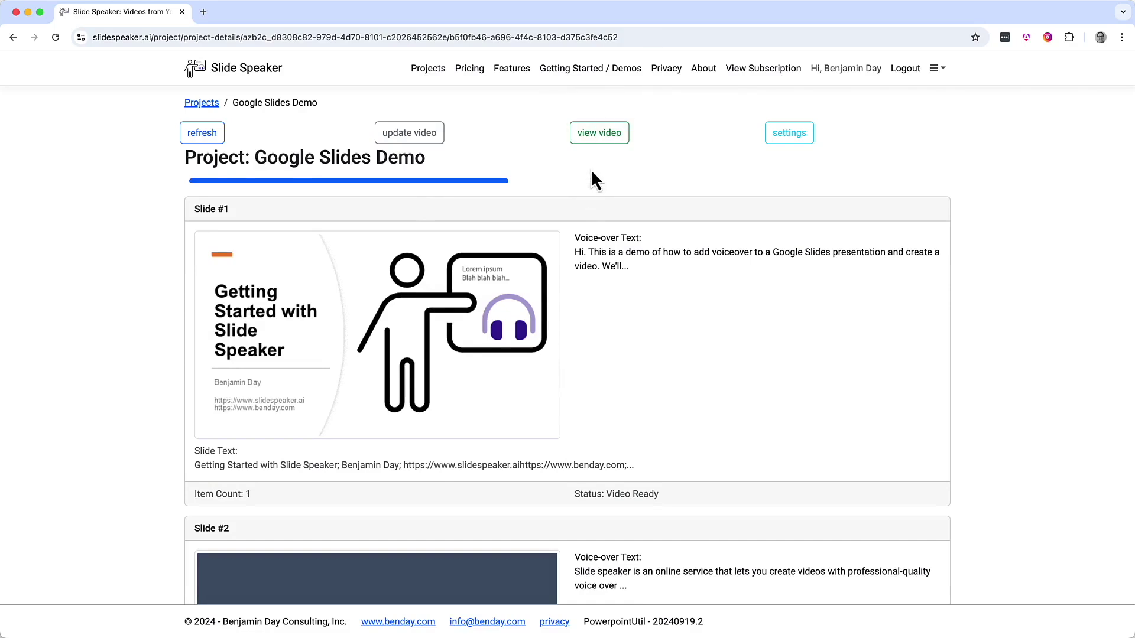
{"action": "left_click", "coordinate": [600, 135]}
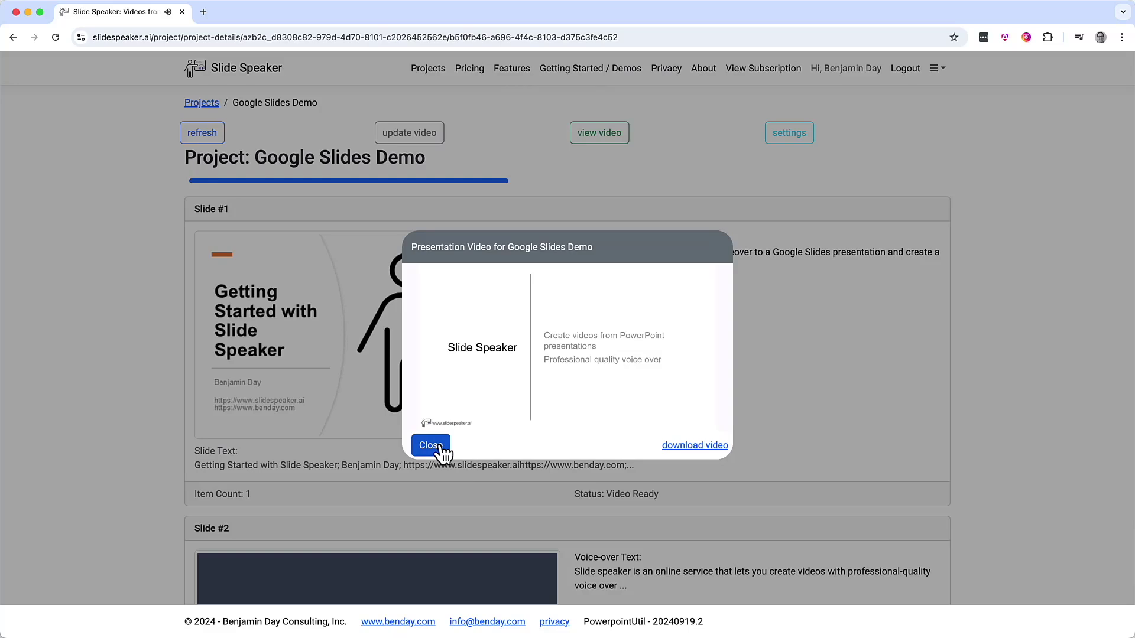
Step: Close the presentation video and open Google Slides Demo's Project Settings, showing voice Alice
{"action": "mouse_move", "coordinate": [440, 427]}
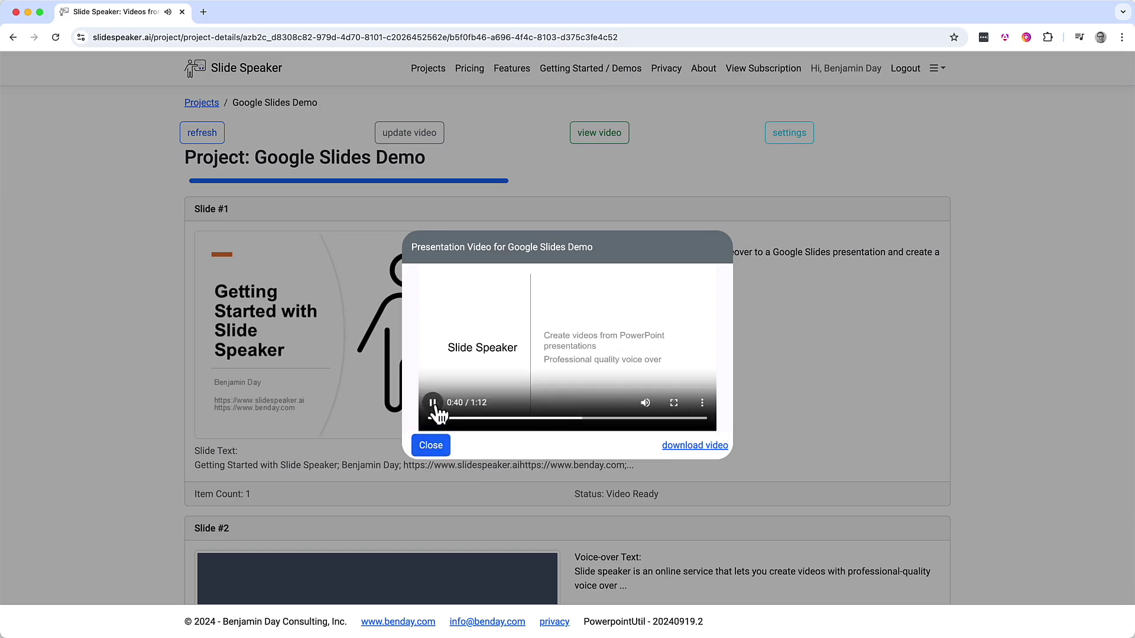
{"action": "left_click", "coordinate": [677, 513]}
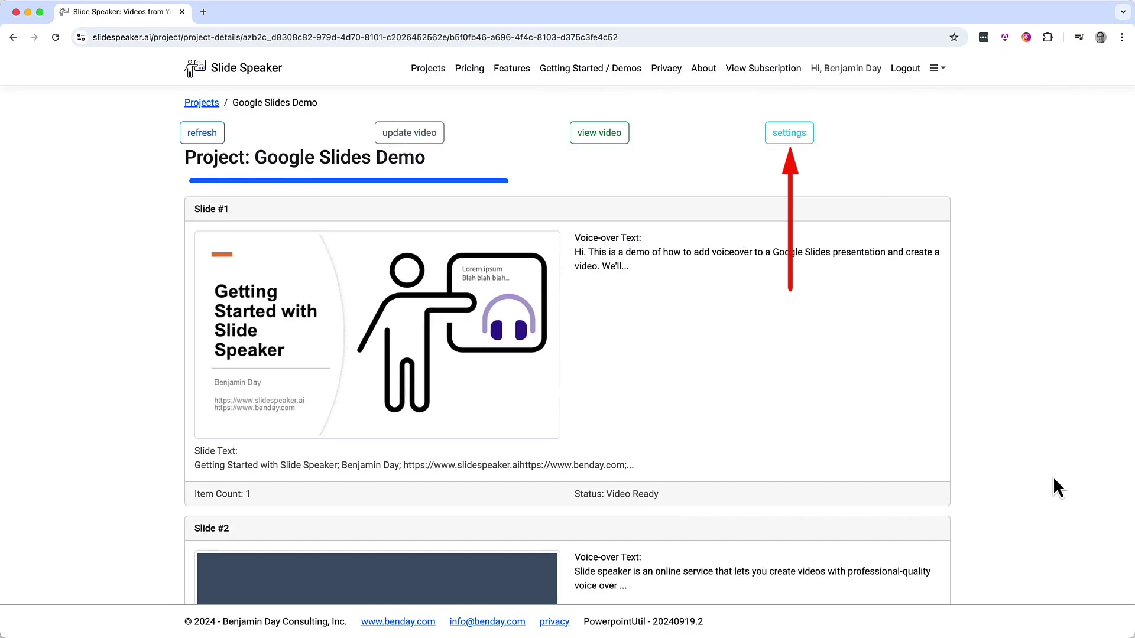
{"action": "left_click", "coordinate": [795, 139]}
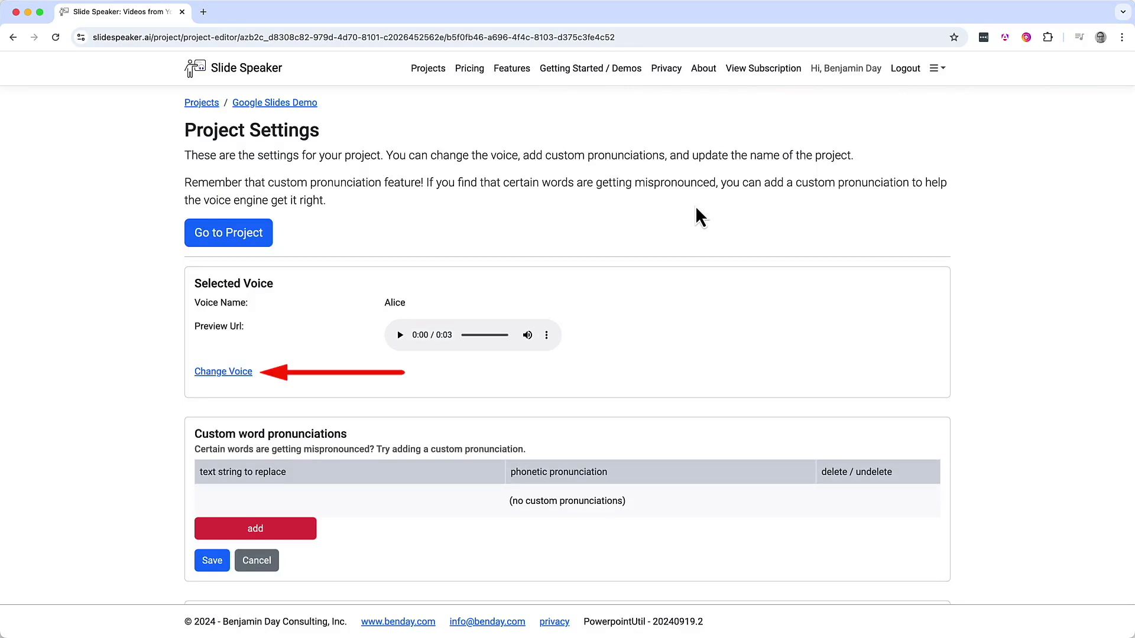
Step: Audition Brian's voice sample, select Brian in place of Alice, and save
{"action": "left_click", "coordinate": [204, 372]}
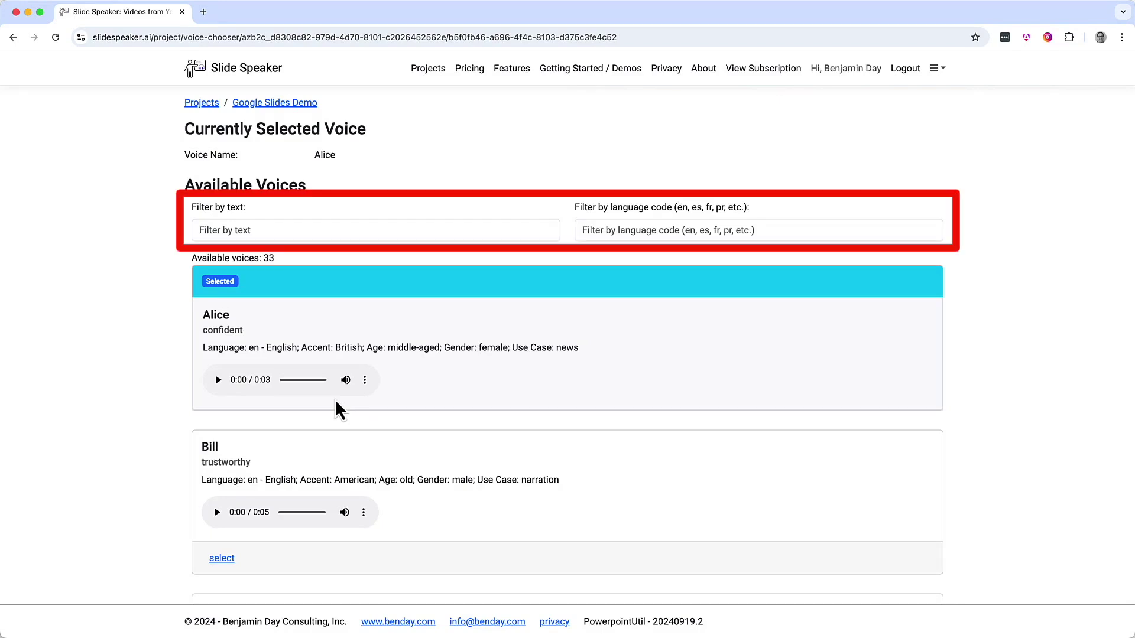
{"action": "scroll", "coordinate": [334, 398], "scroll_direction": "down", "scroll_amount": 5}
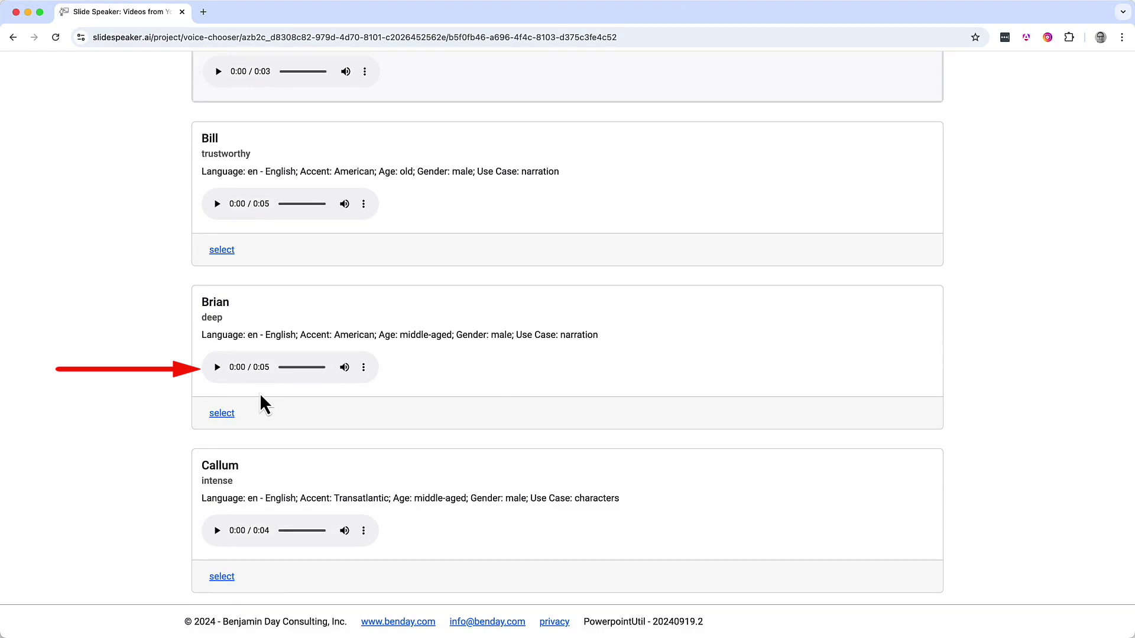
{"action": "left_click", "coordinate": [216, 368]}
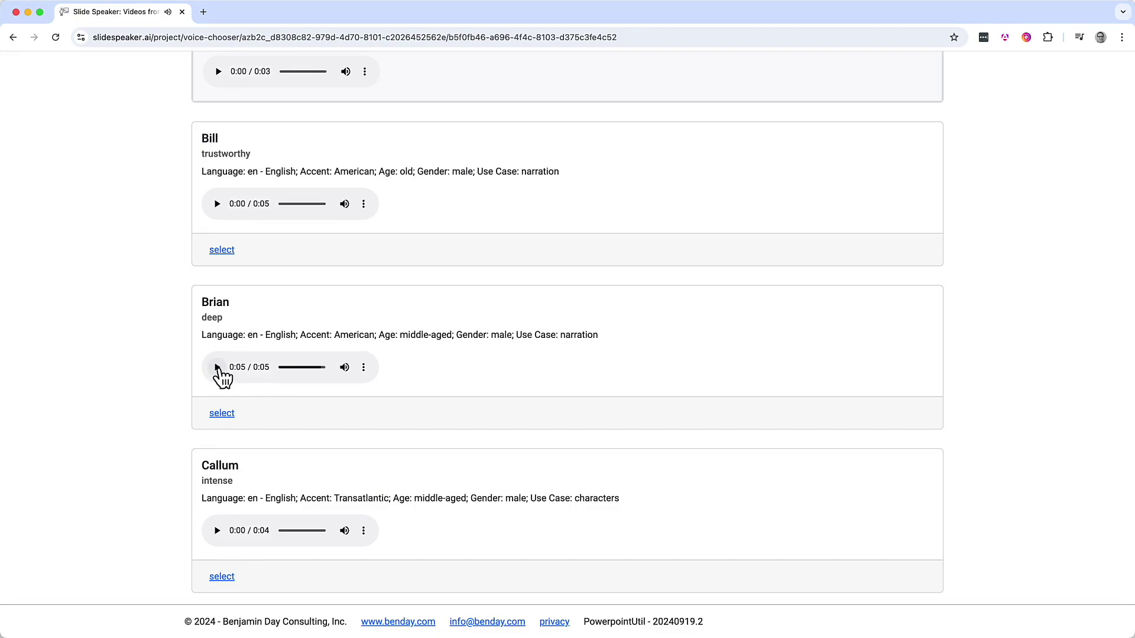
{"action": "left_click", "coordinate": [230, 416]}
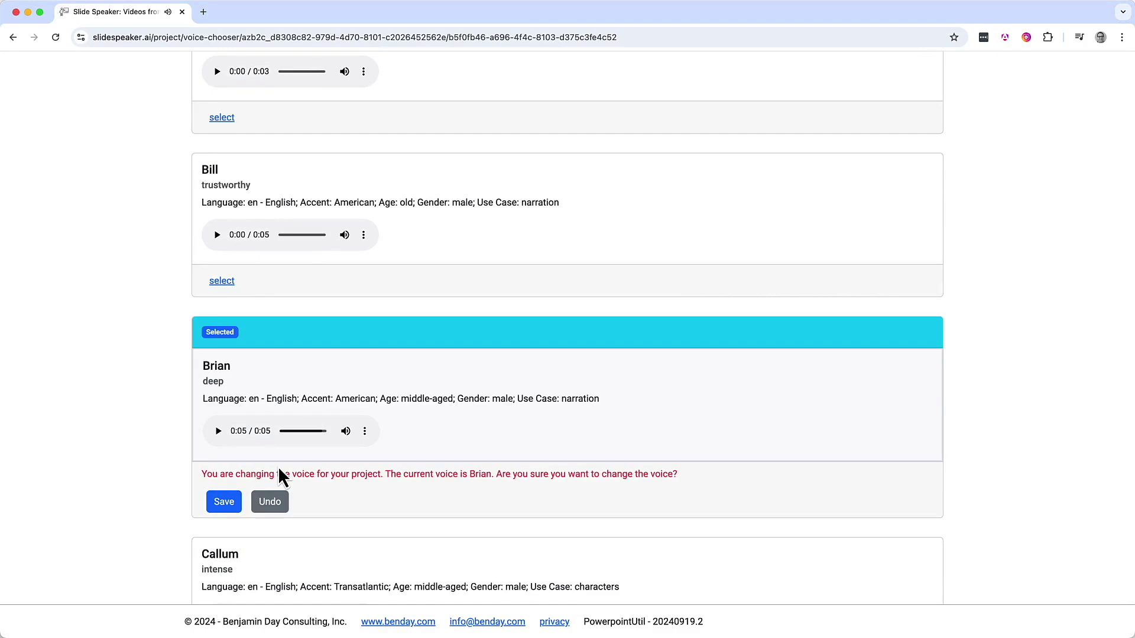
{"action": "left_click", "coordinate": [224, 501]}
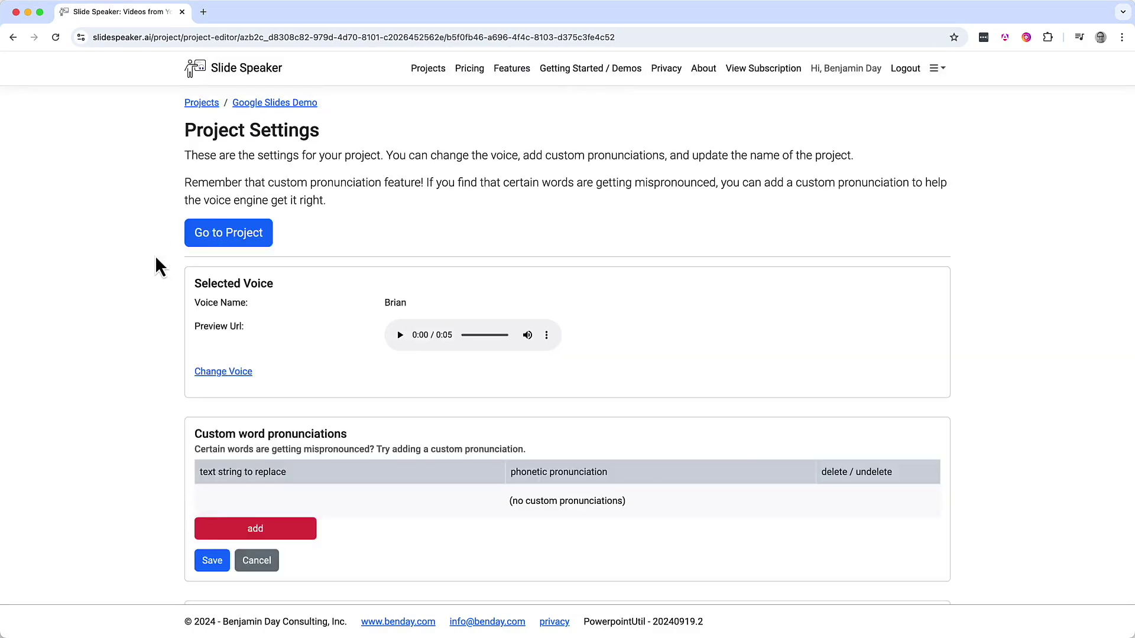
Step: Regenerate the Google Slides Demo video with Brian's voice and preview the 1:13 result
{"action": "left_click", "coordinate": [203, 239]}
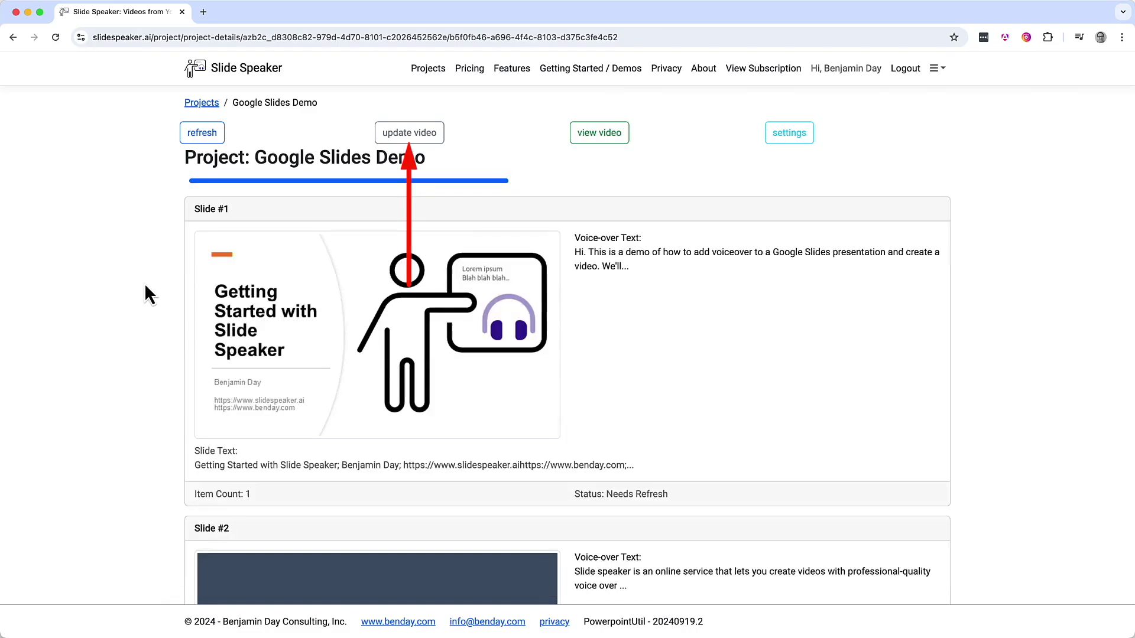
{"action": "left_click", "coordinate": [390, 135]}
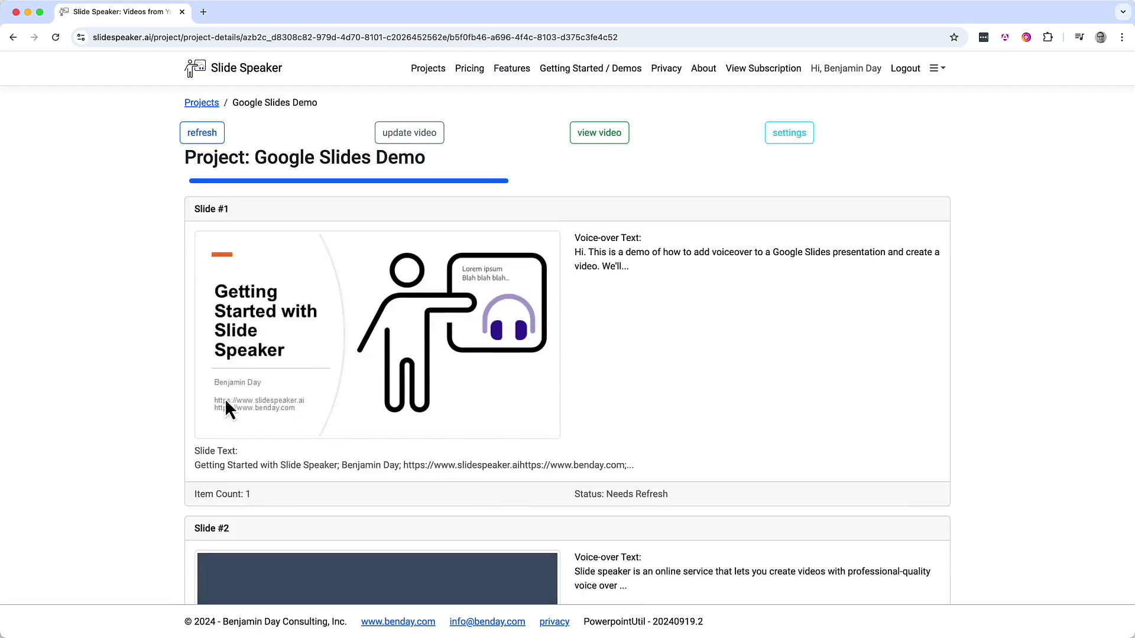
{"action": "left_click", "coordinate": [601, 136]}
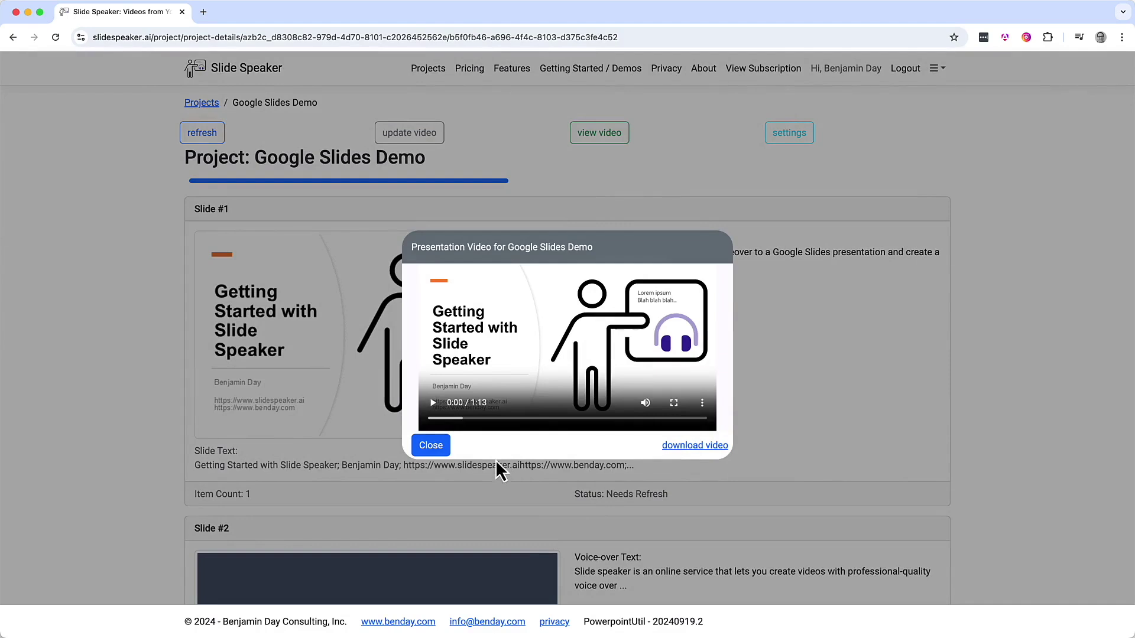
{"action": "left_click", "coordinate": [433, 403]}
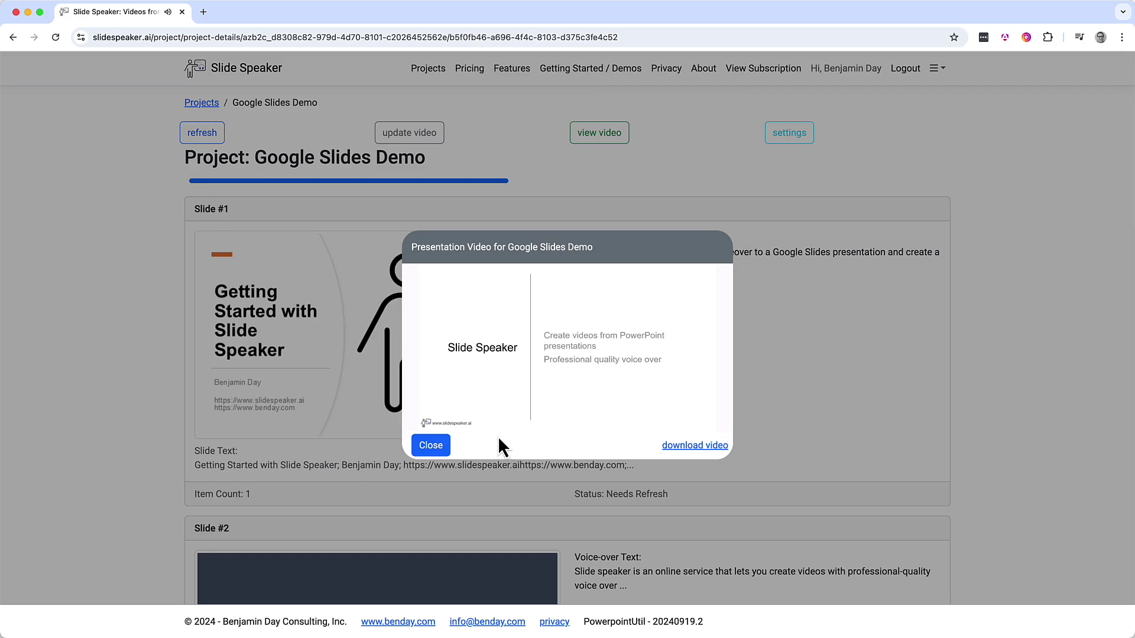
{"action": "mouse_move", "coordinate": [438, 424]}
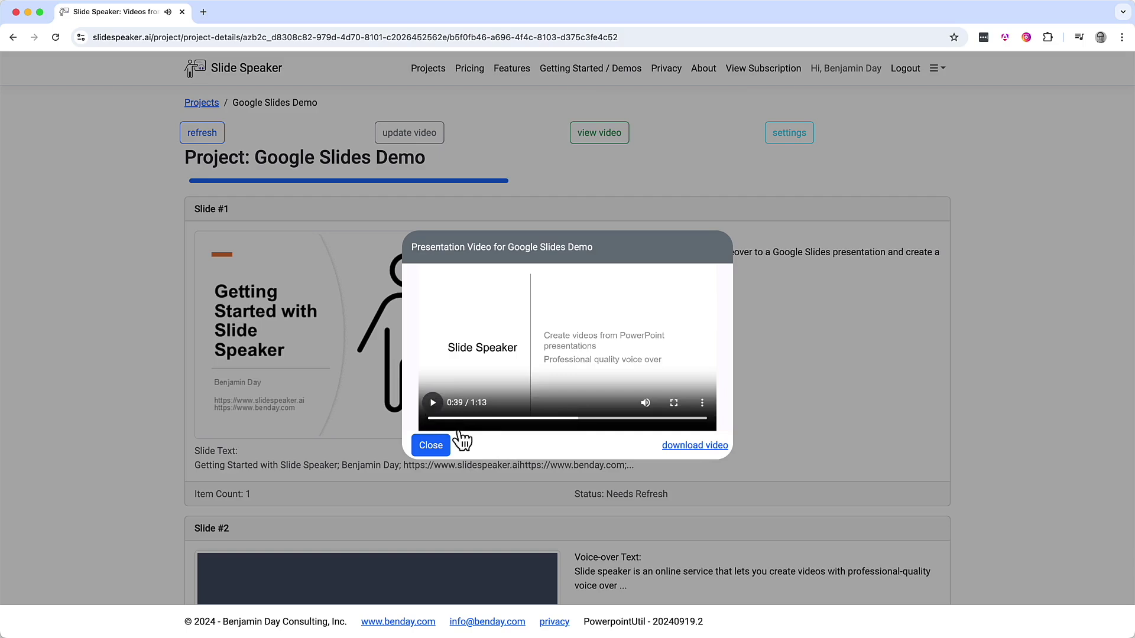